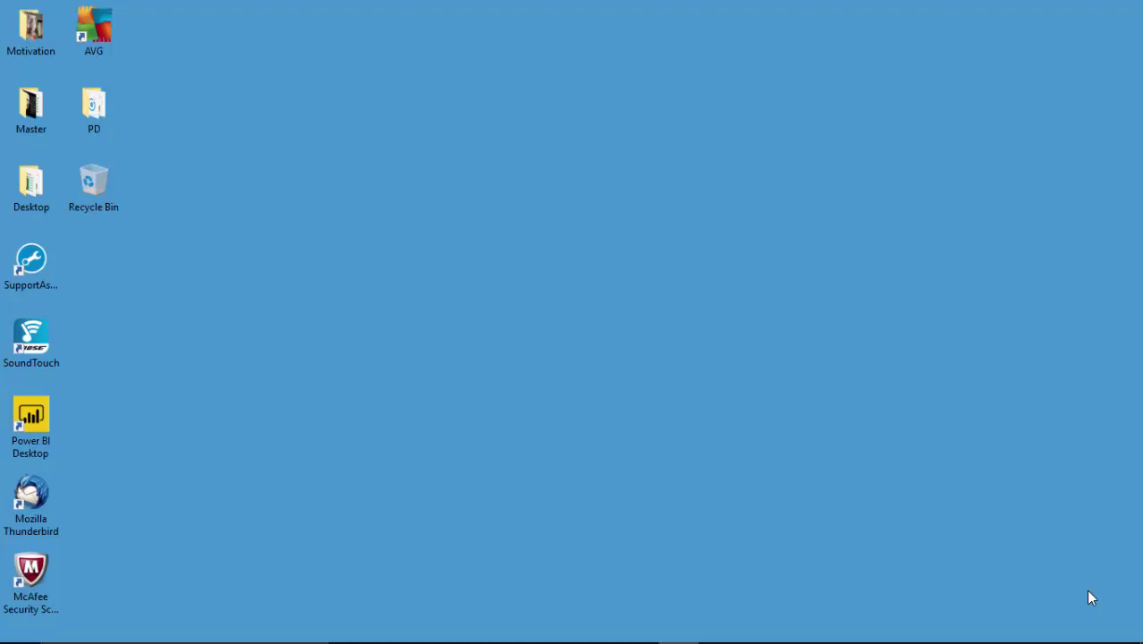
Step: Review the JobCandidate Resume XML results in SSMS, then return to Power BI's Query1 table
mouse_move(740, 639)
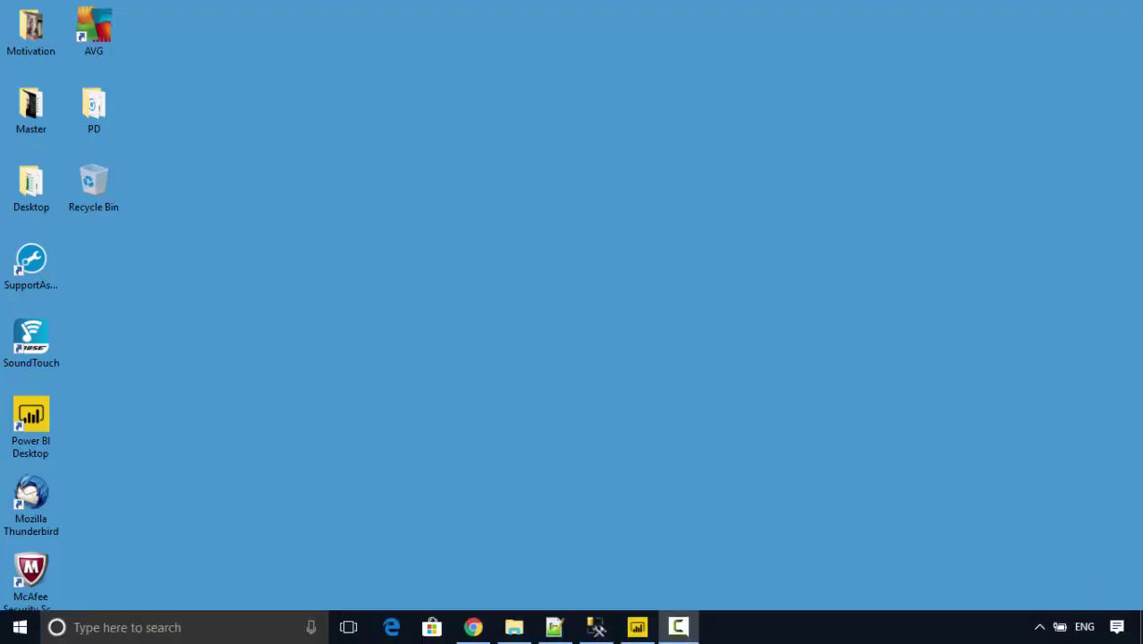
click(596, 627)
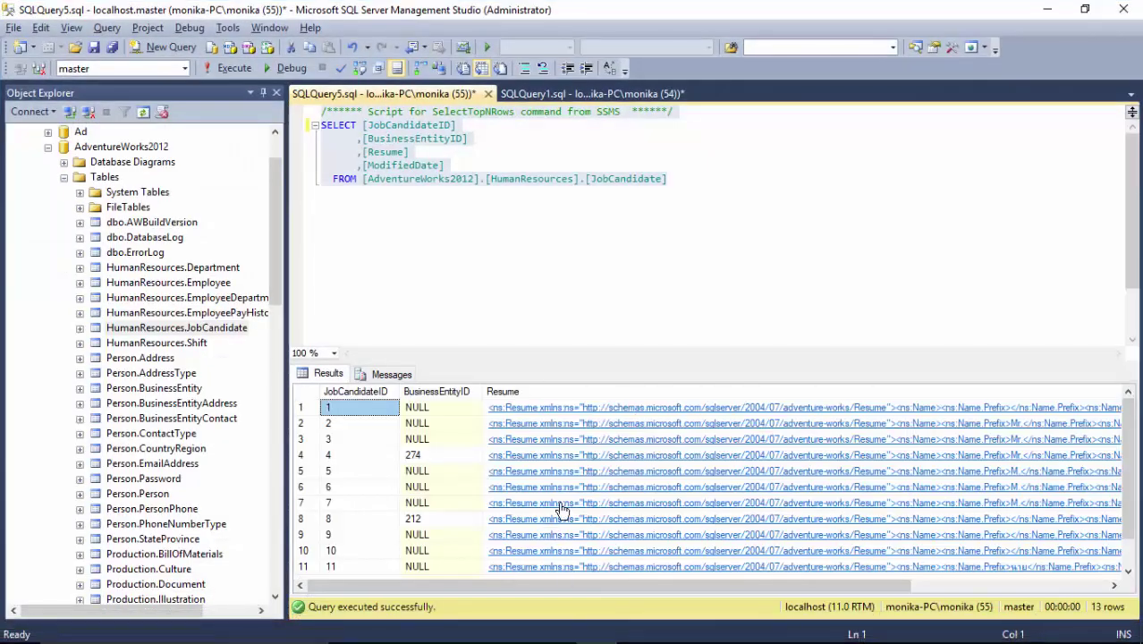
click(462, 179)
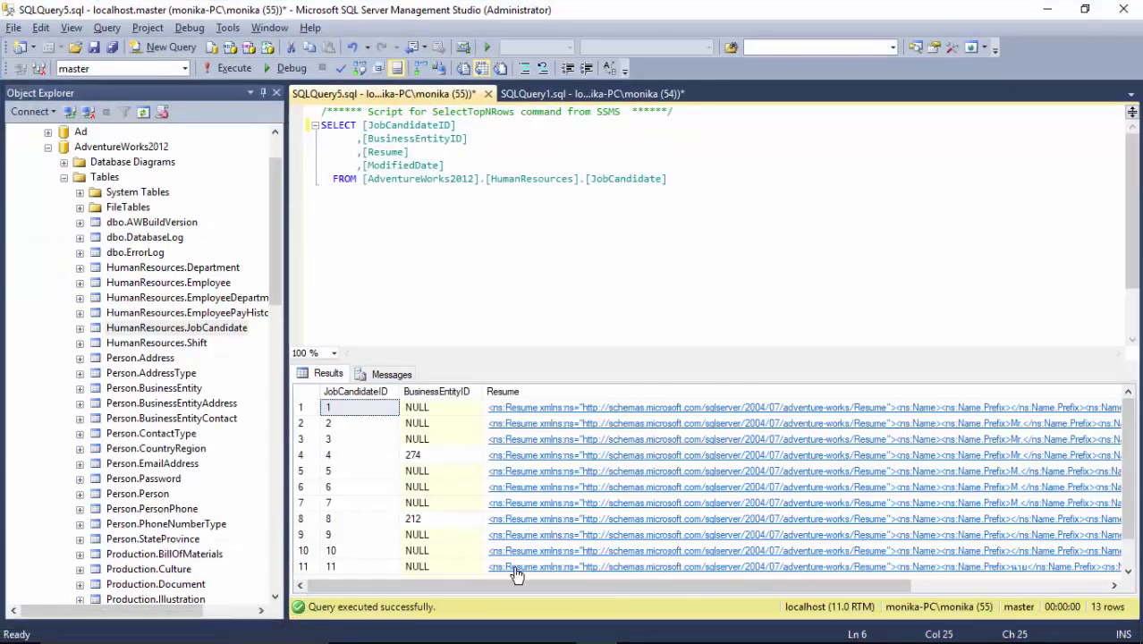
drag(829, 589, 1031, 588)
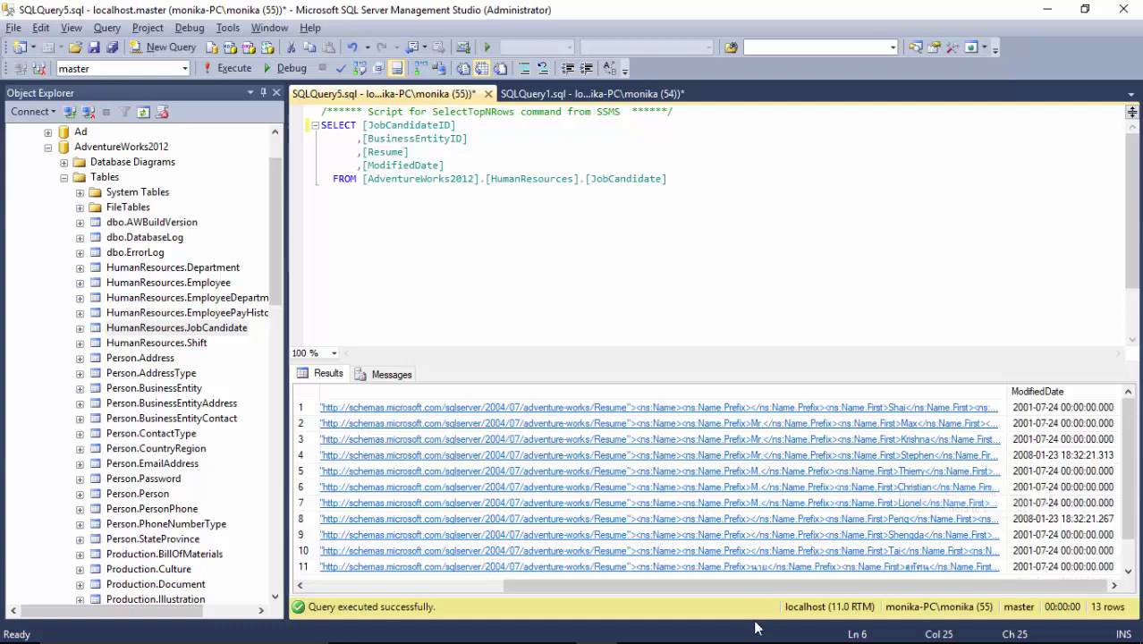
click(469, 585)
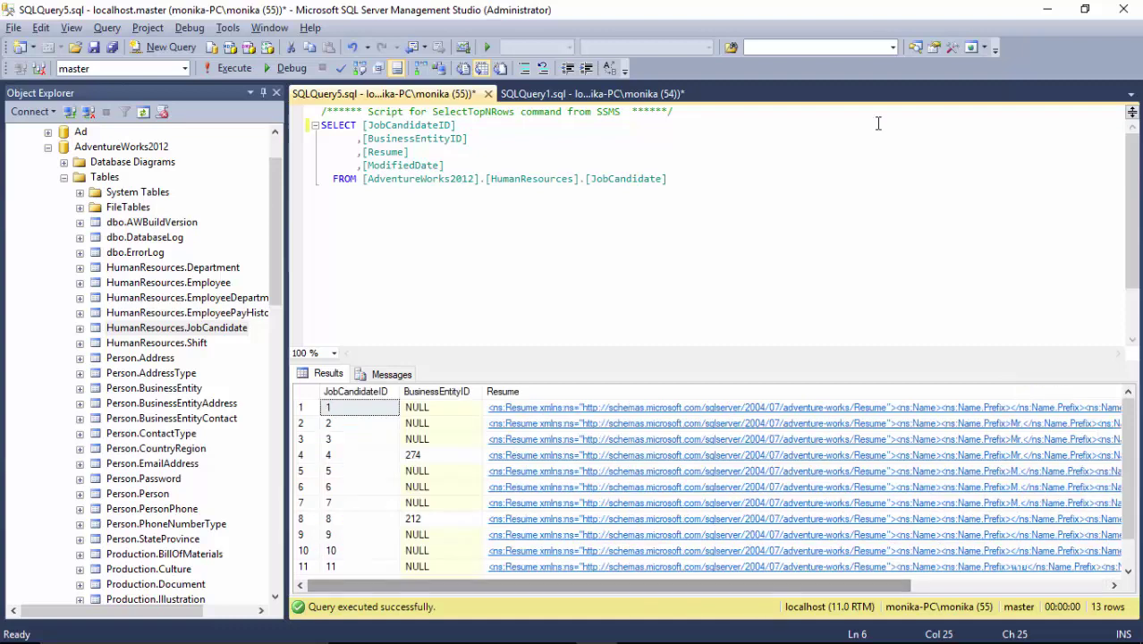
click(1046, 9)
click(635, 625)
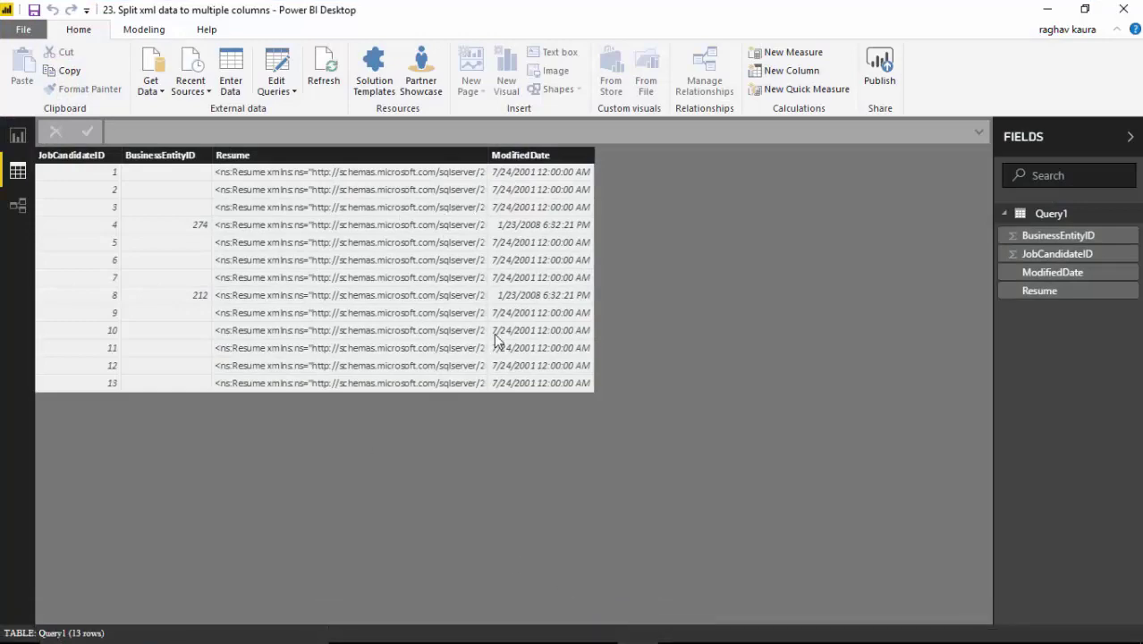
Step: Scroll the GitHub PowerBI repository file list and highlight the split xml .pbix file name
click(473, 627)
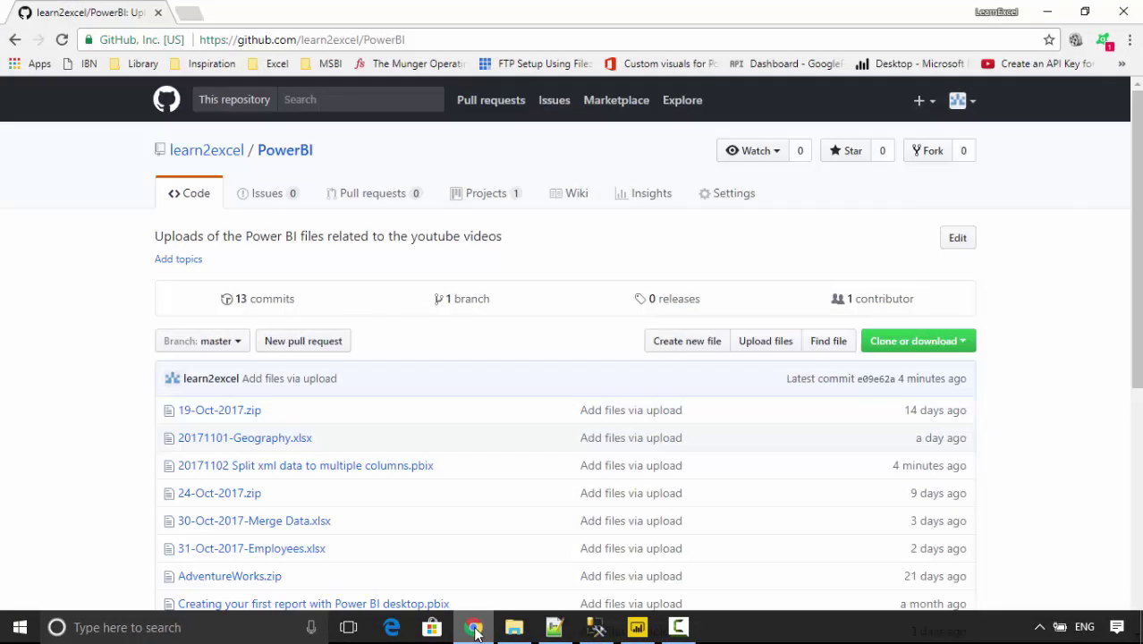
drag(1138, 293, 1140, 396)
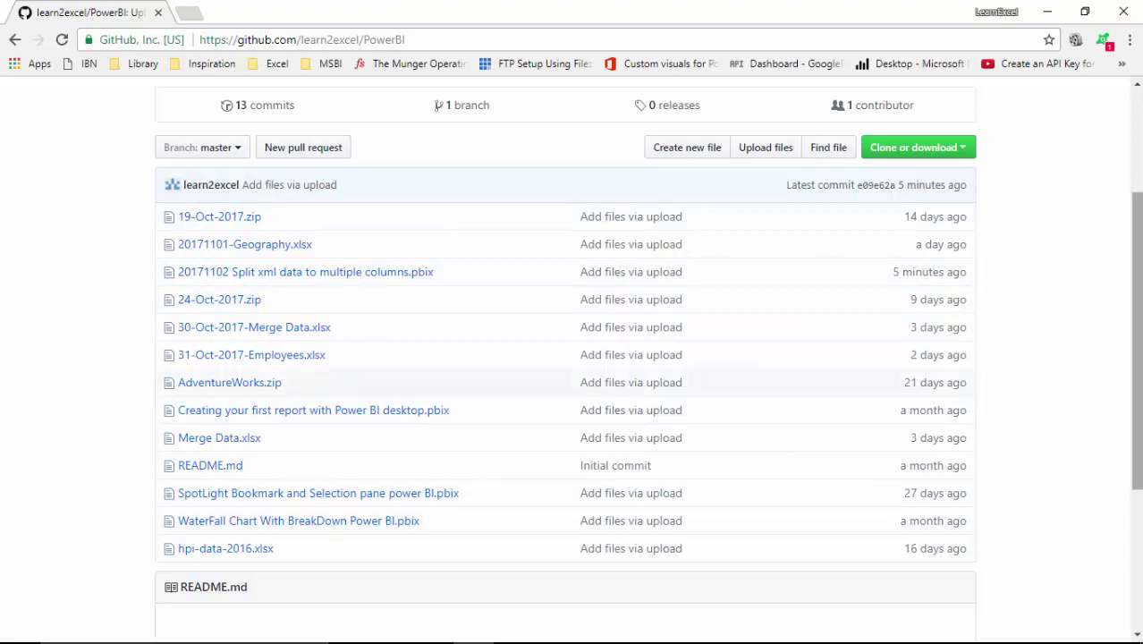
mouse_move(1137, 447)
mouse_down()
mouse_move(1138, 541)
mouse_move(1139, 427)
mouse_up()
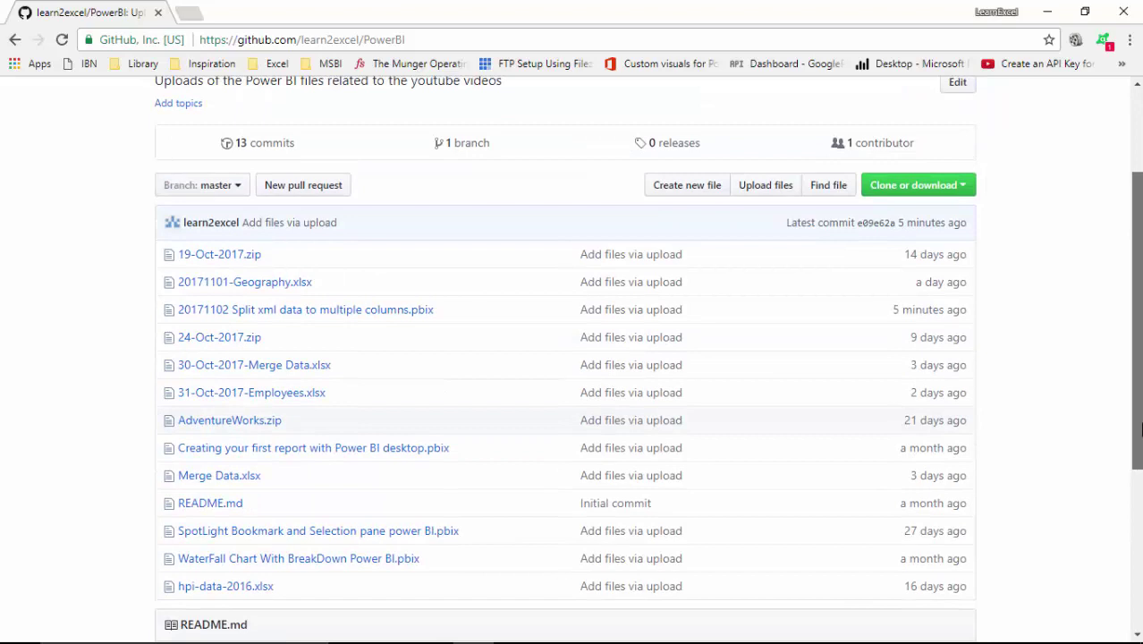
drag(457, 314, 168, 304)
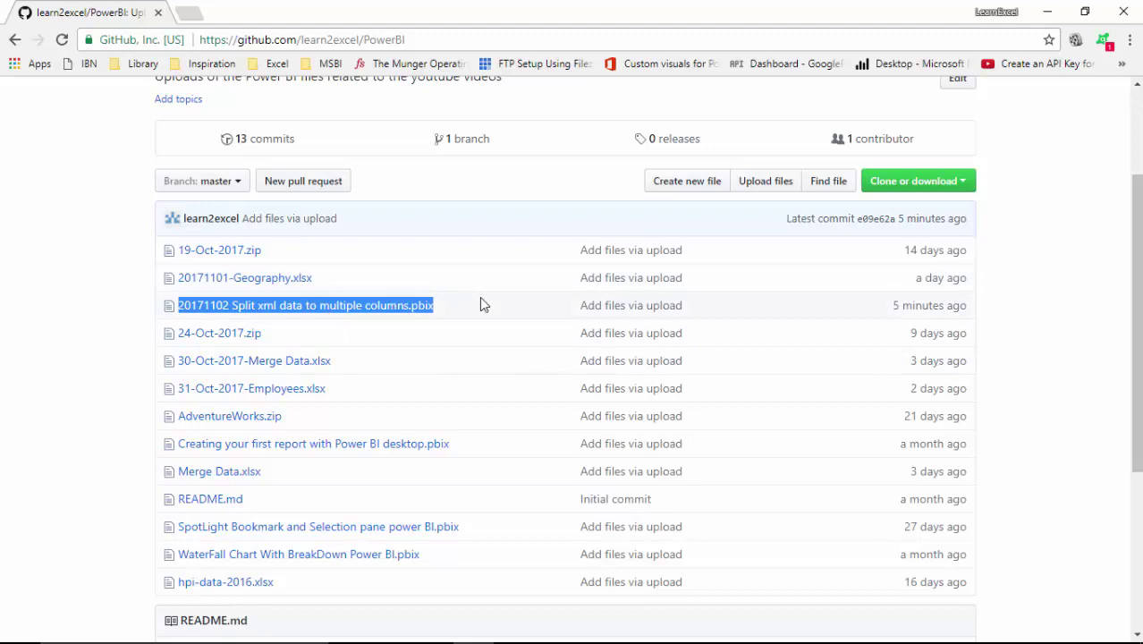
click(1047, 11)
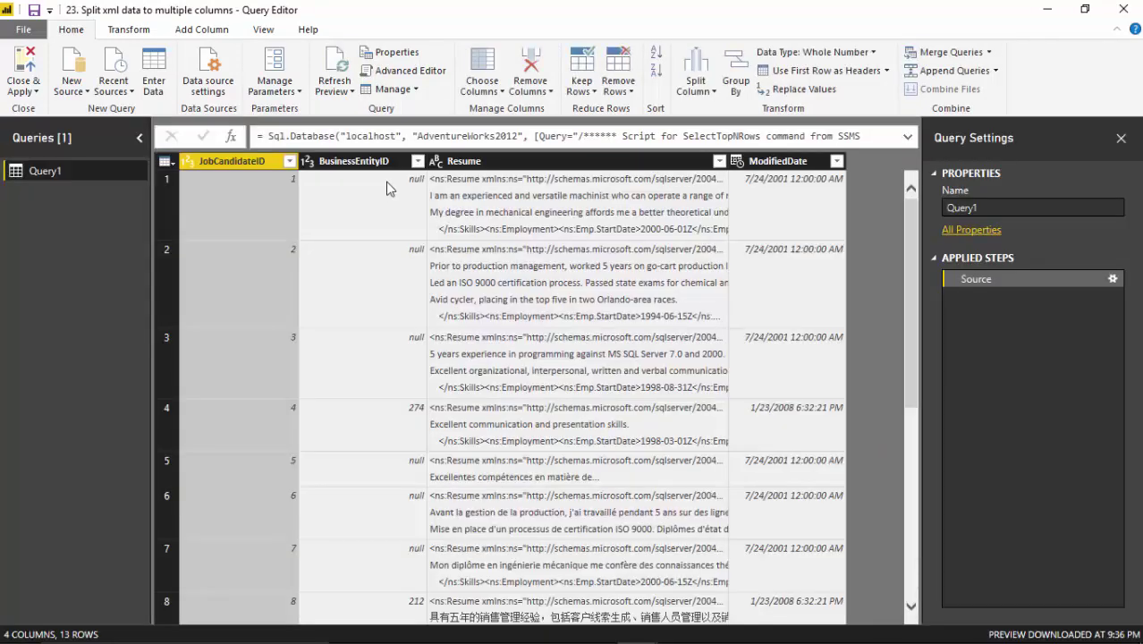
Step: Select Query1's Resume XML column
click(503, 168)
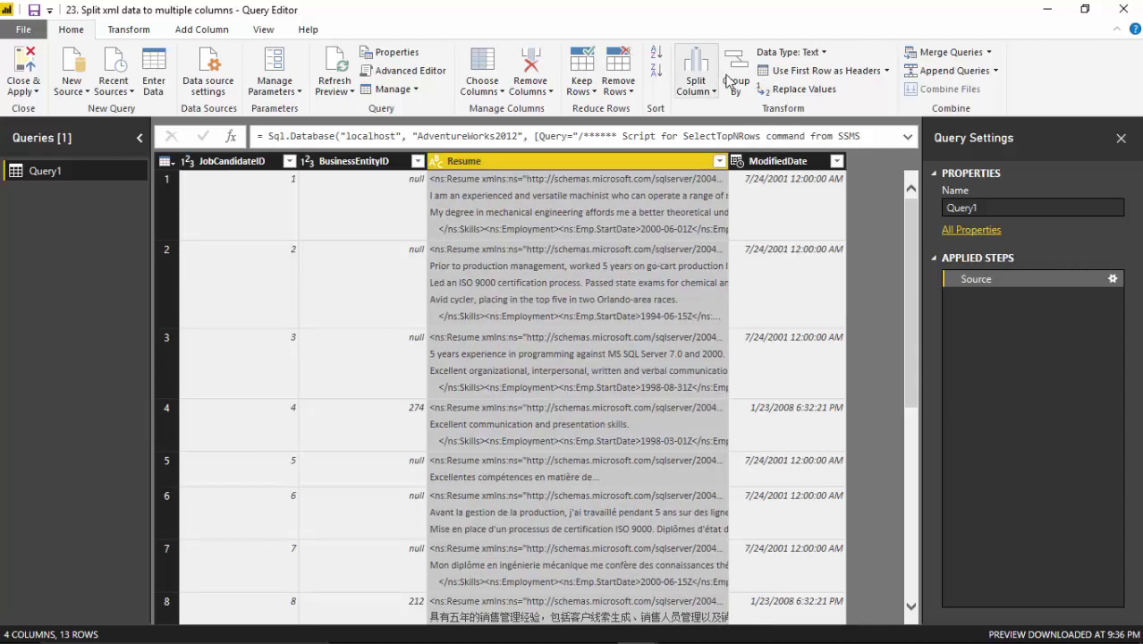
Step: Split the Resume column by the custom delimiter '>'
right_click(534, 163)
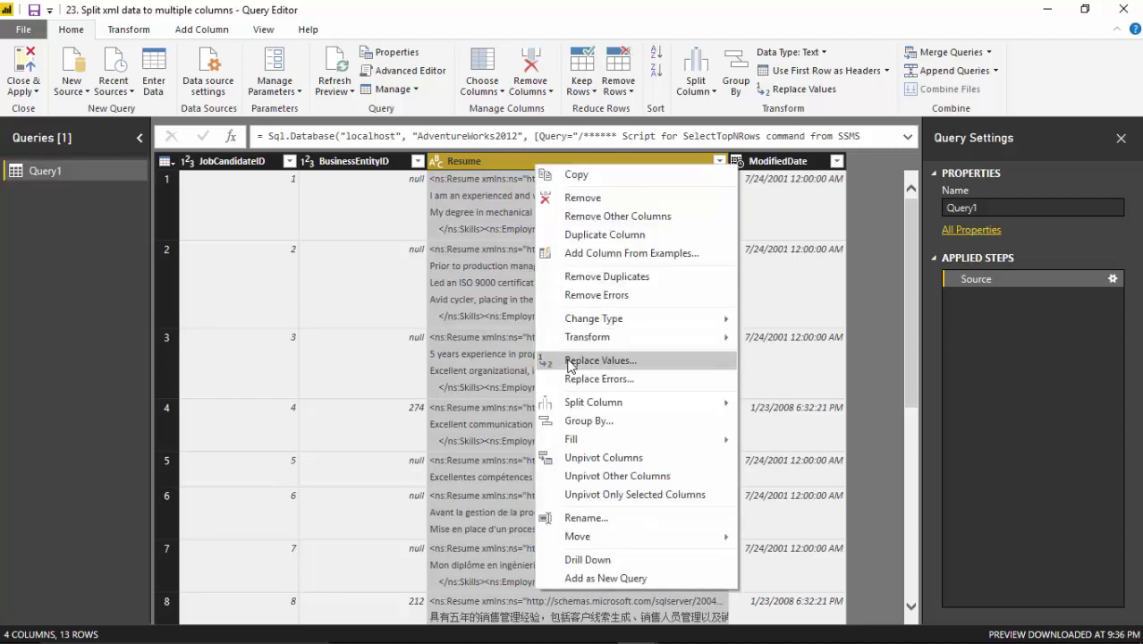
mouse_move(569, 407)
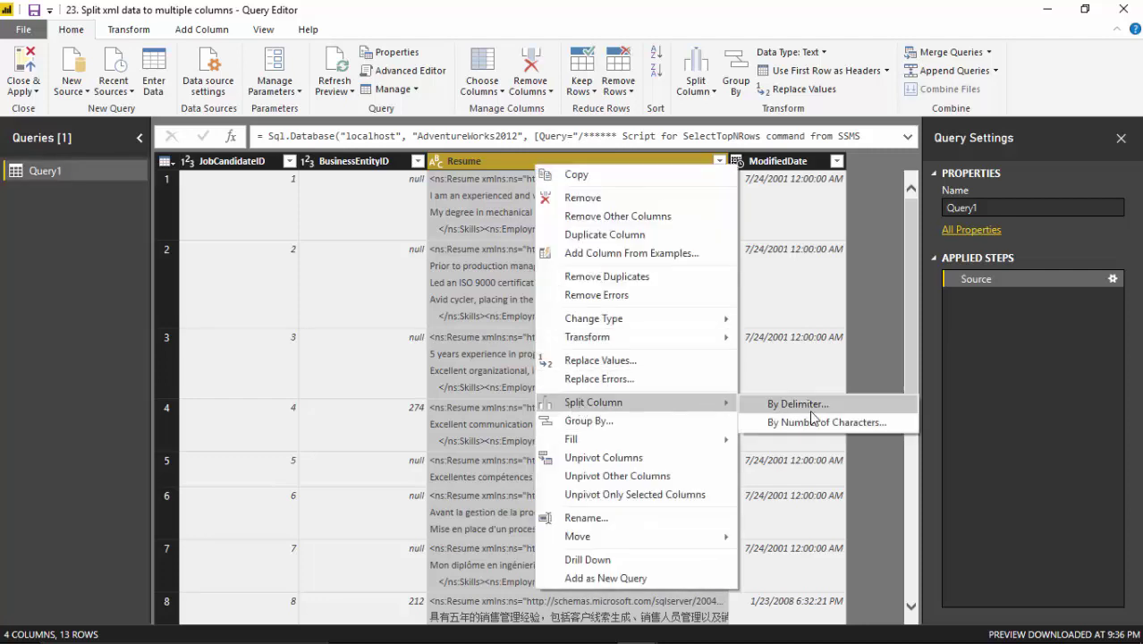
click(811, 410)
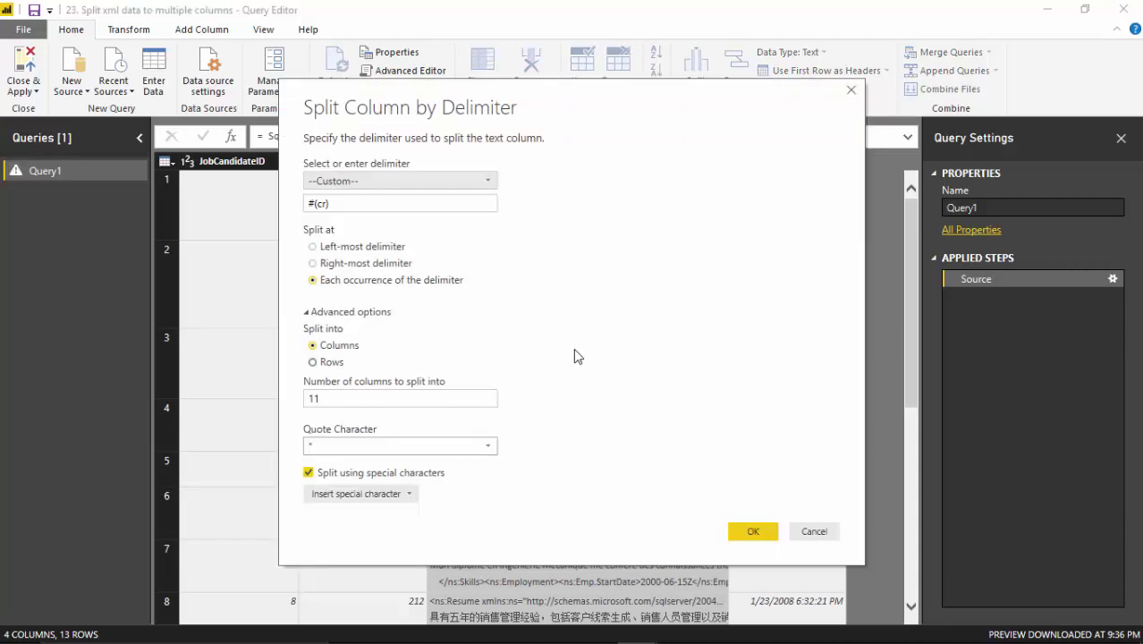
click(344, 203)
drag(344, 203, 263, 203)
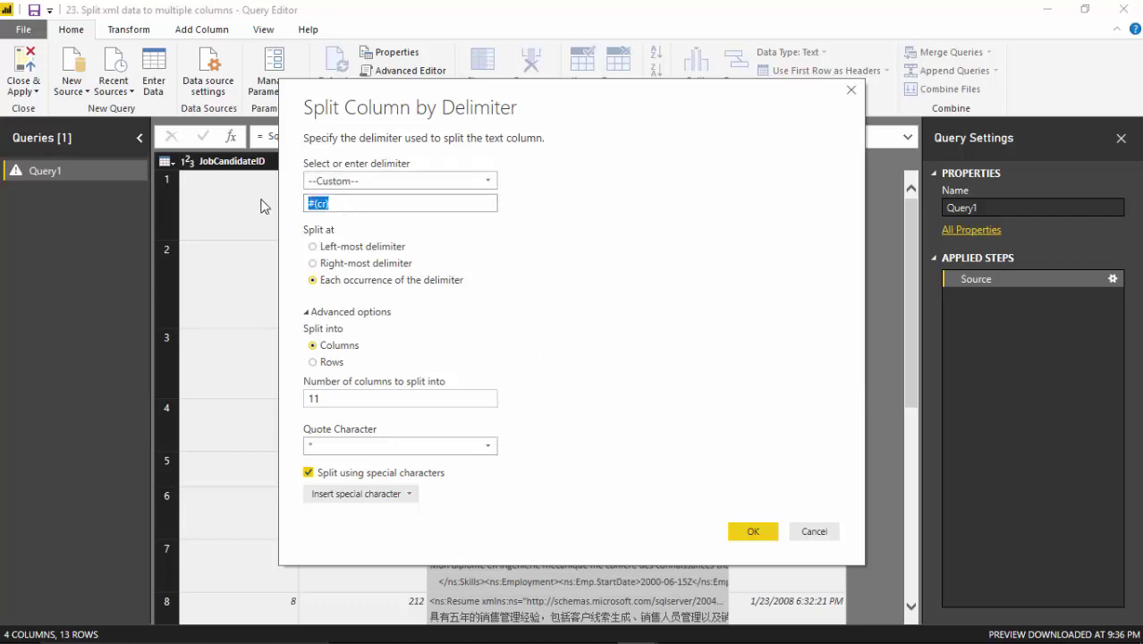
text(>)
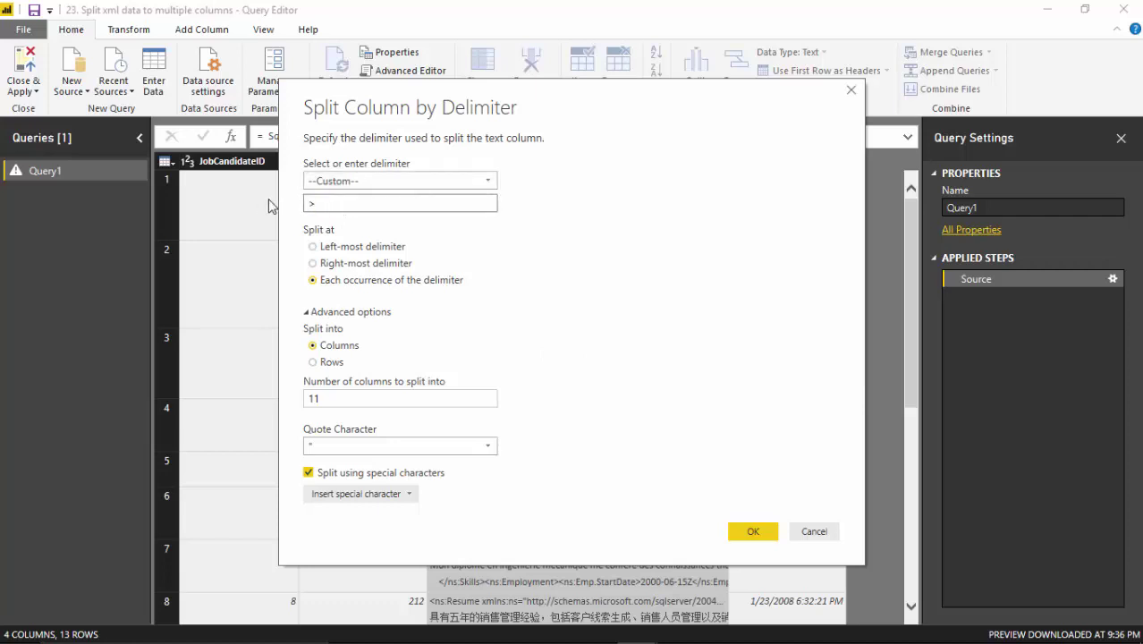
click(751, 532)
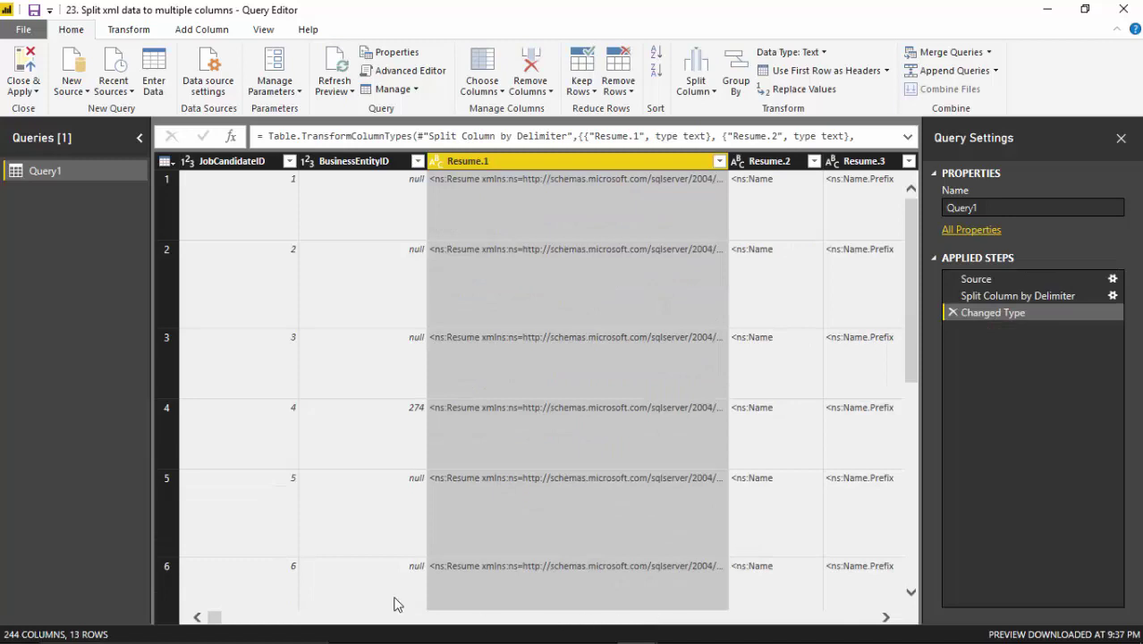
Step: Inspect the split name columns, then delete the Changed Type and Split Column by Delimiter steps
click(886, 617)
click(886, 617)
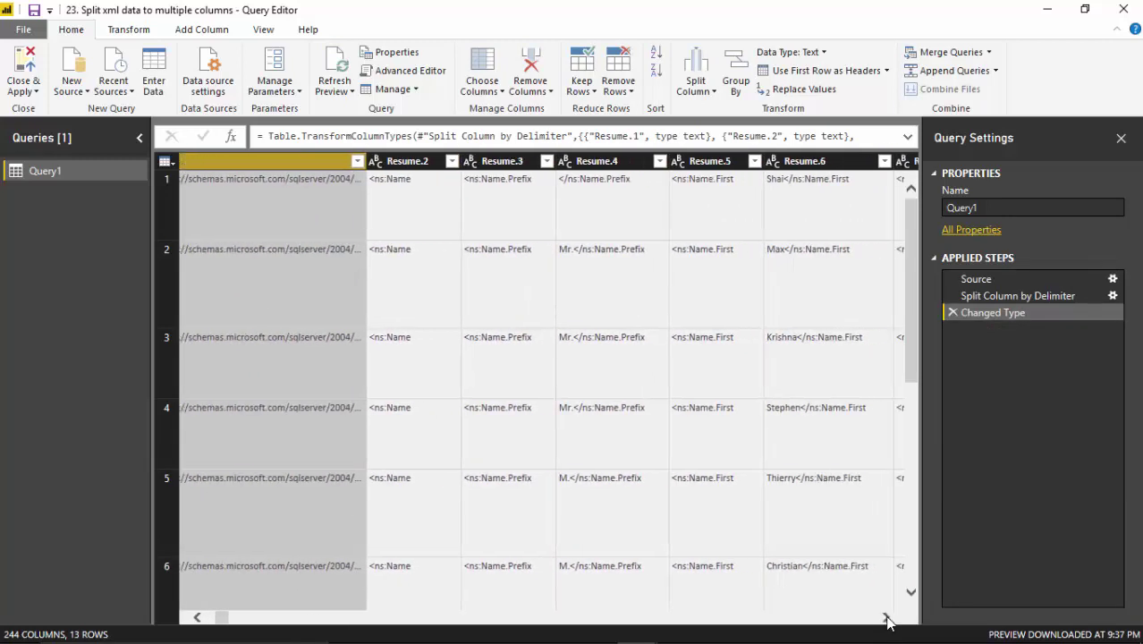
click(886, 617)
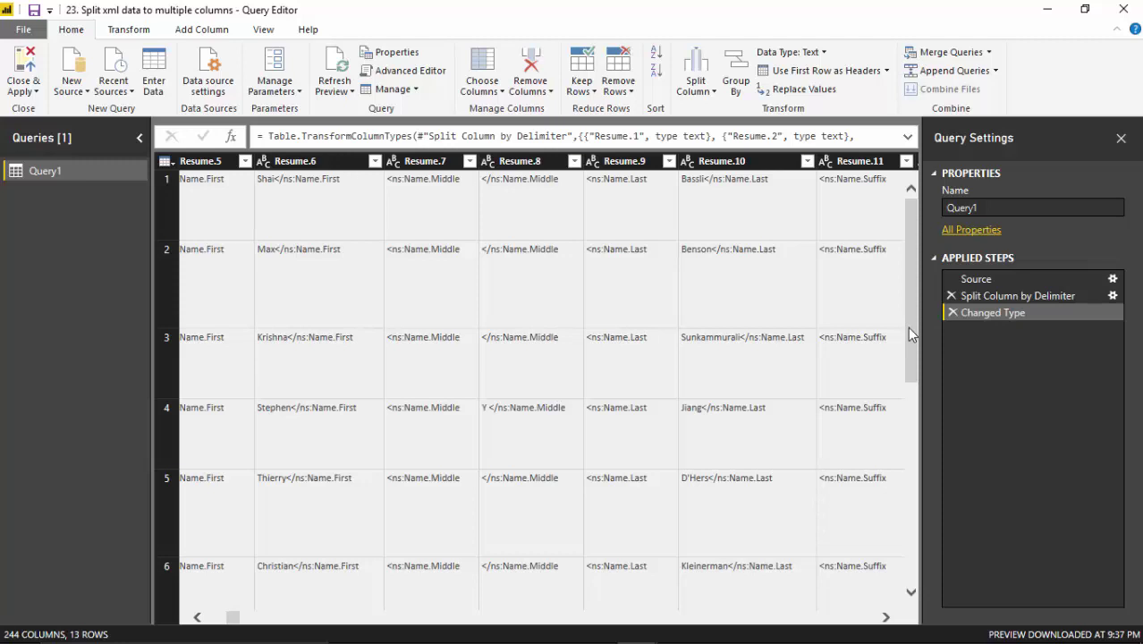
click(952, 312)
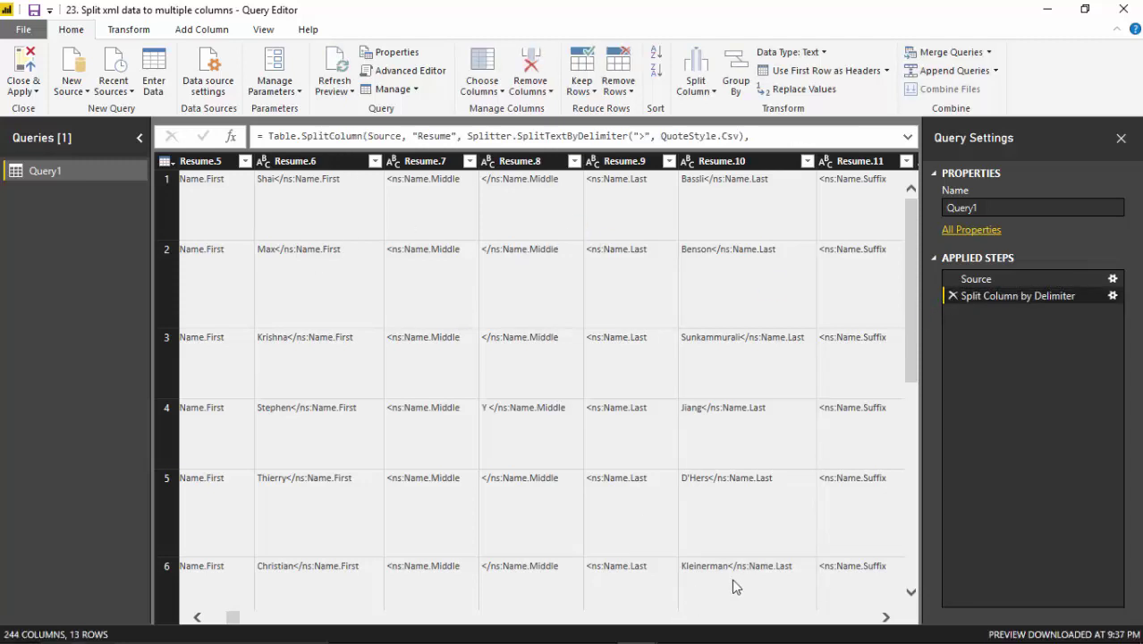
click(951, 297)
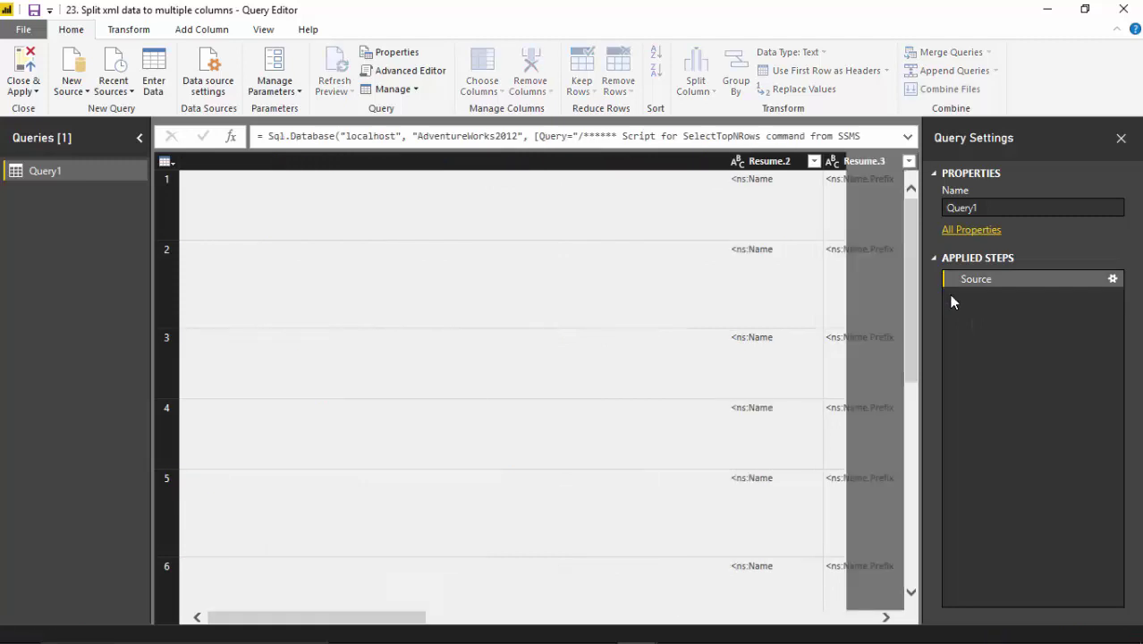
Step: Split the Resume column by the custom delimiter '<' instead
right_click(545, 161)
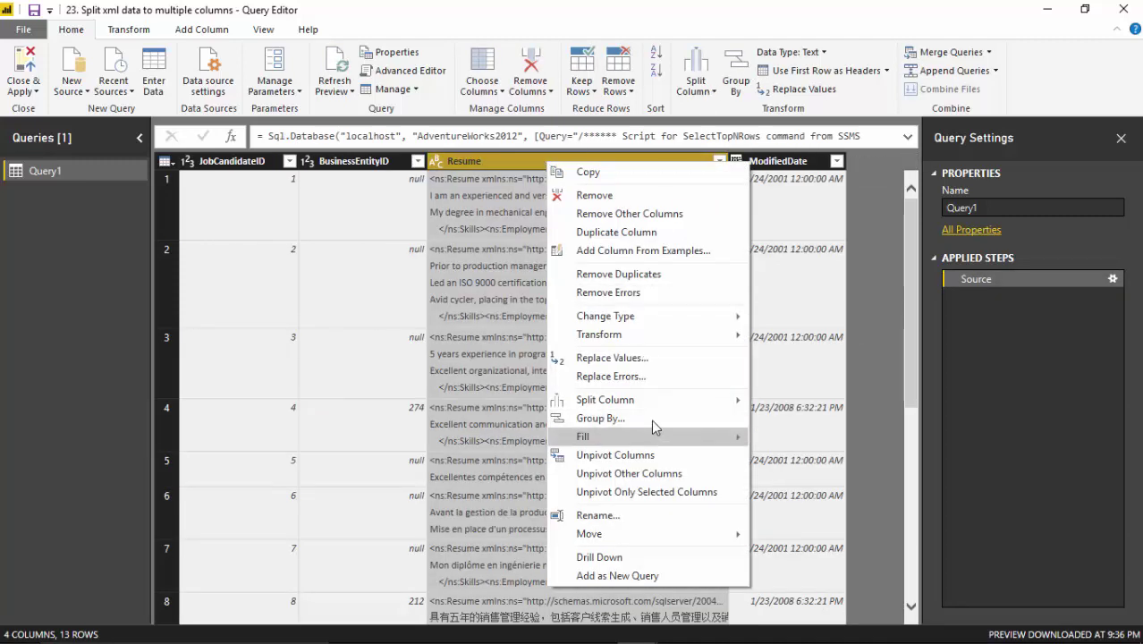
mouse_move(662, 408)
click(786, 401)
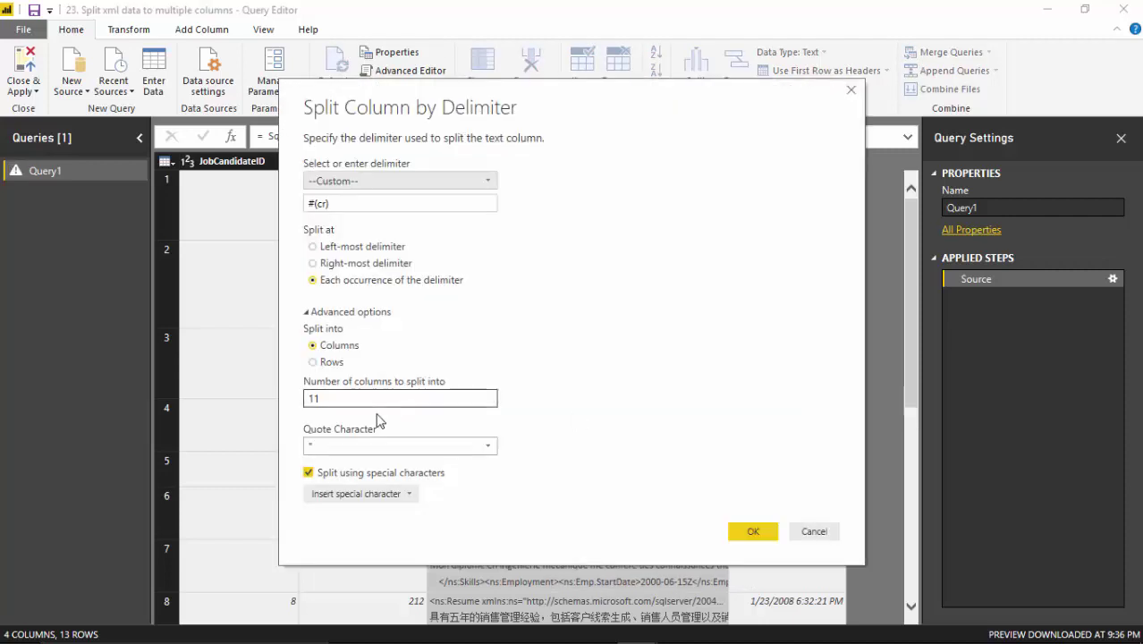
drag(352, 201, 298, 207)
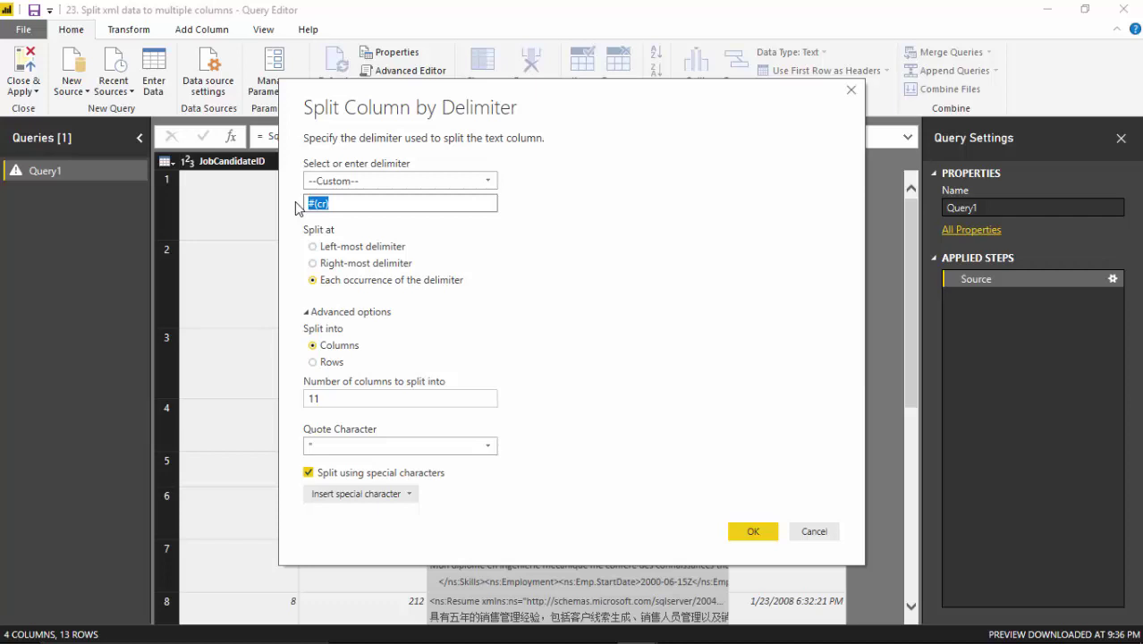
text(<)
click(753, 535)
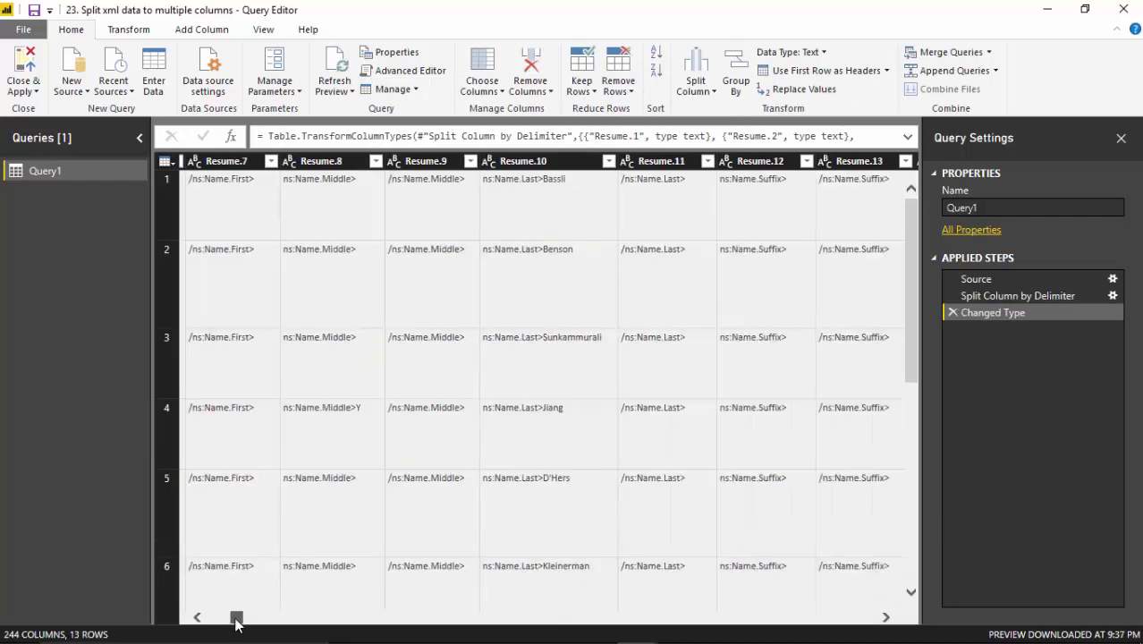
drag(235, 617, 300, 617)
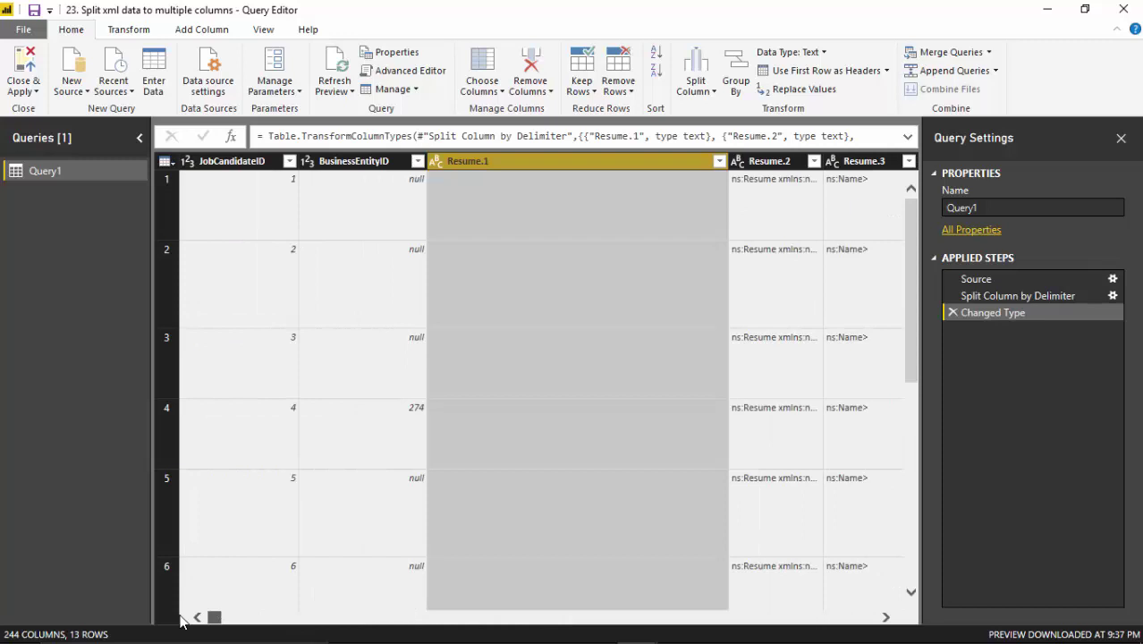
Step: Remove the Resume.1, Resume.2, Resume.3, Resume.4 and Resume.5 columns
right_click(501, 159)
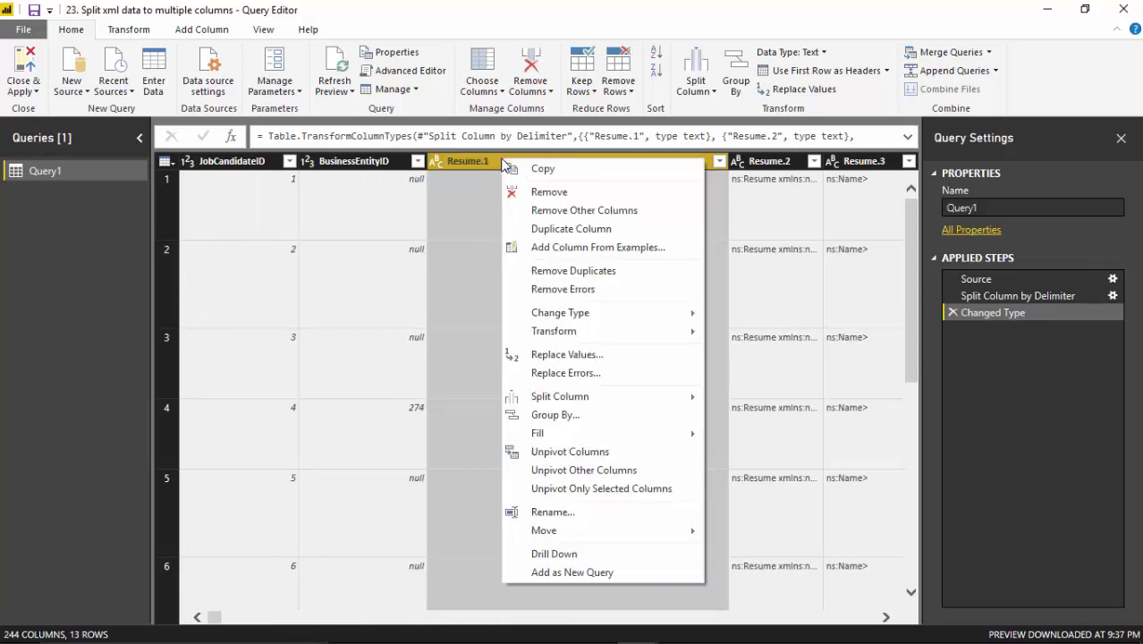
click(535, 196)
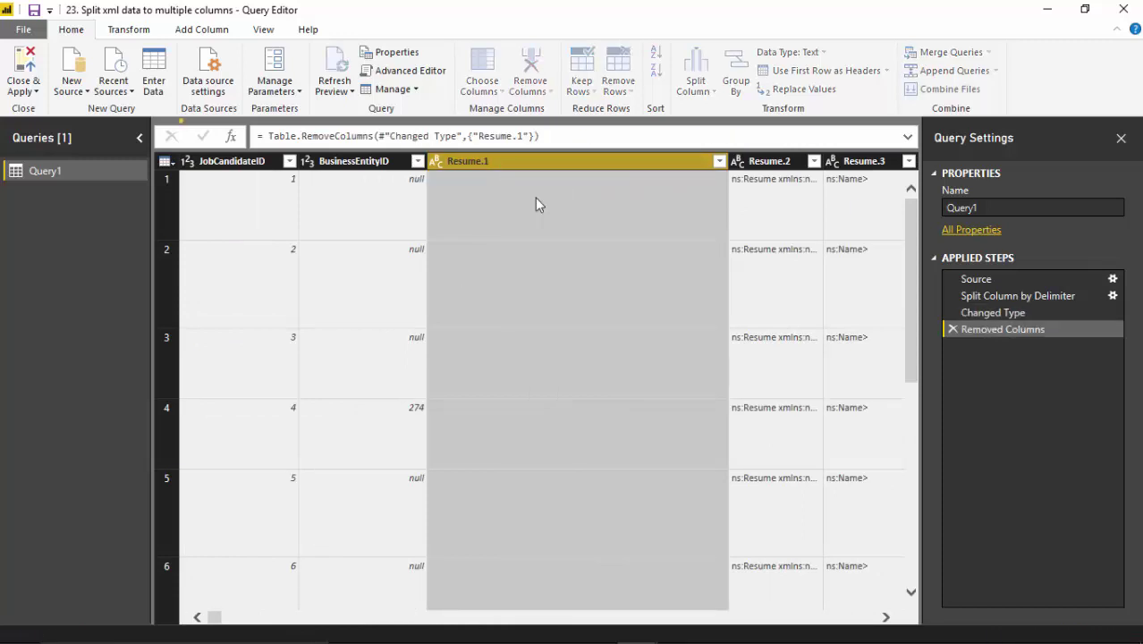
right_click(471, 158)
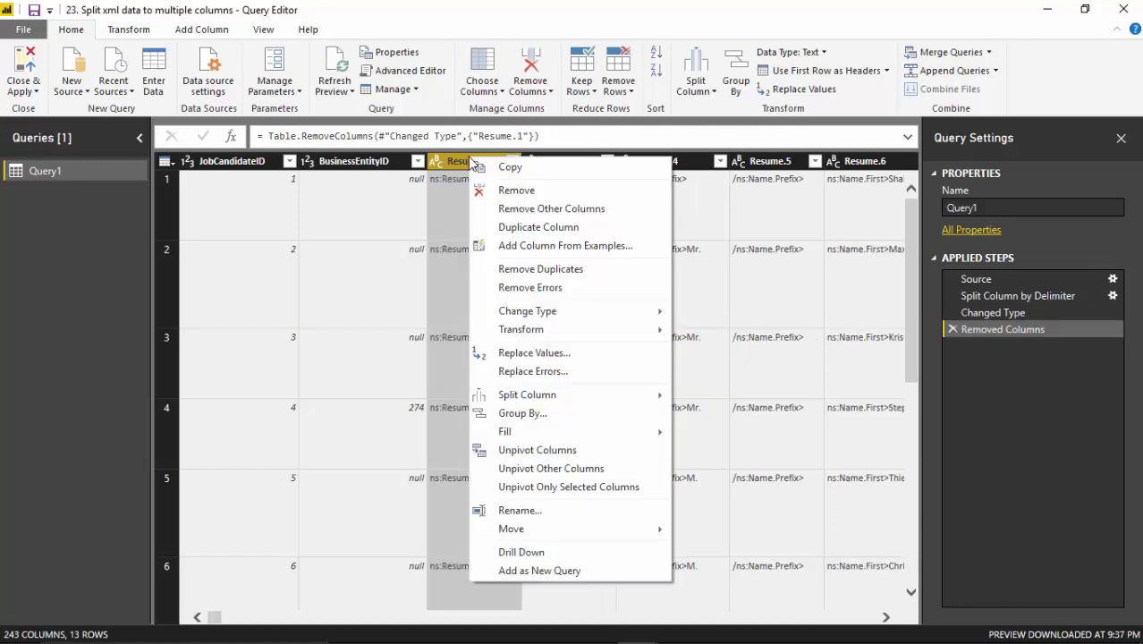
click(516, 191)
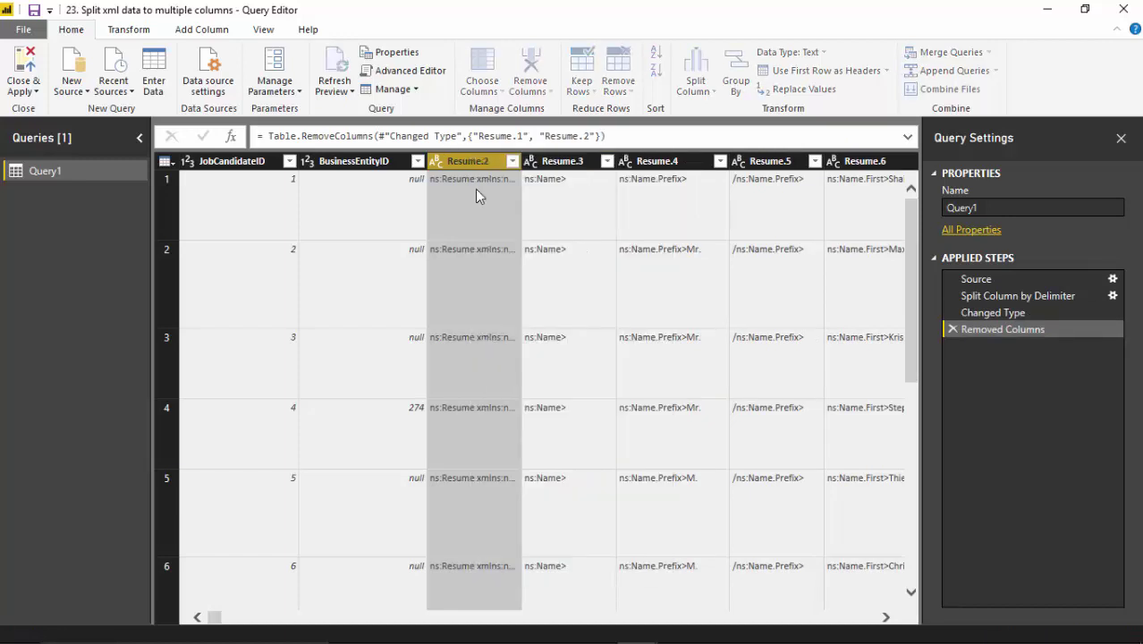
right_click(445, 164)
click(461, 198)
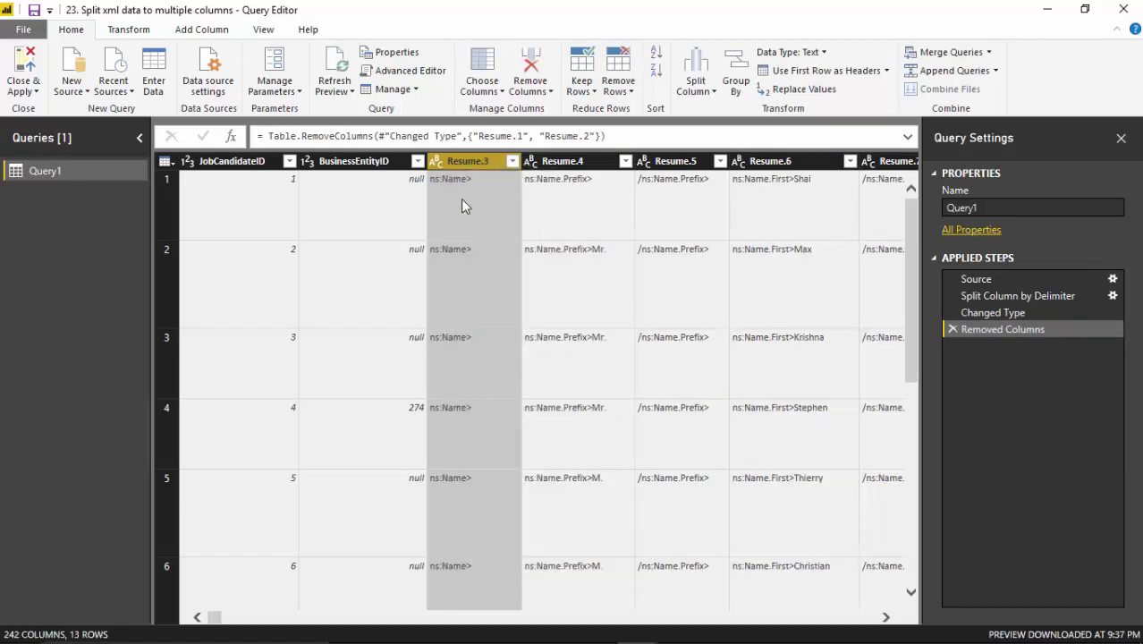
right_click(458, 165)
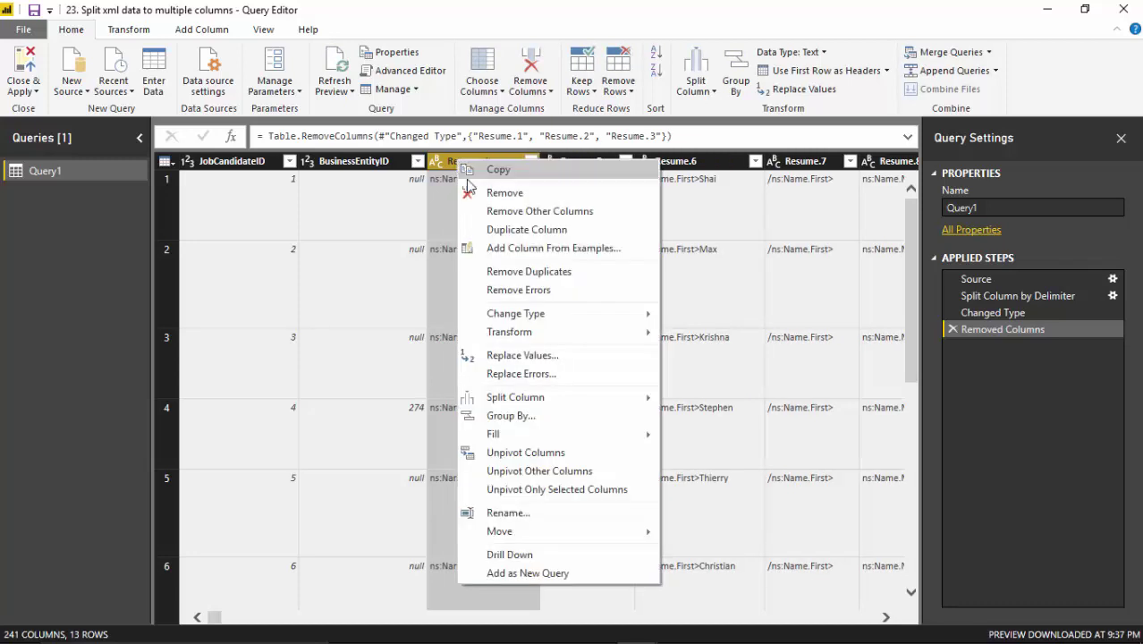
click(467, 190)
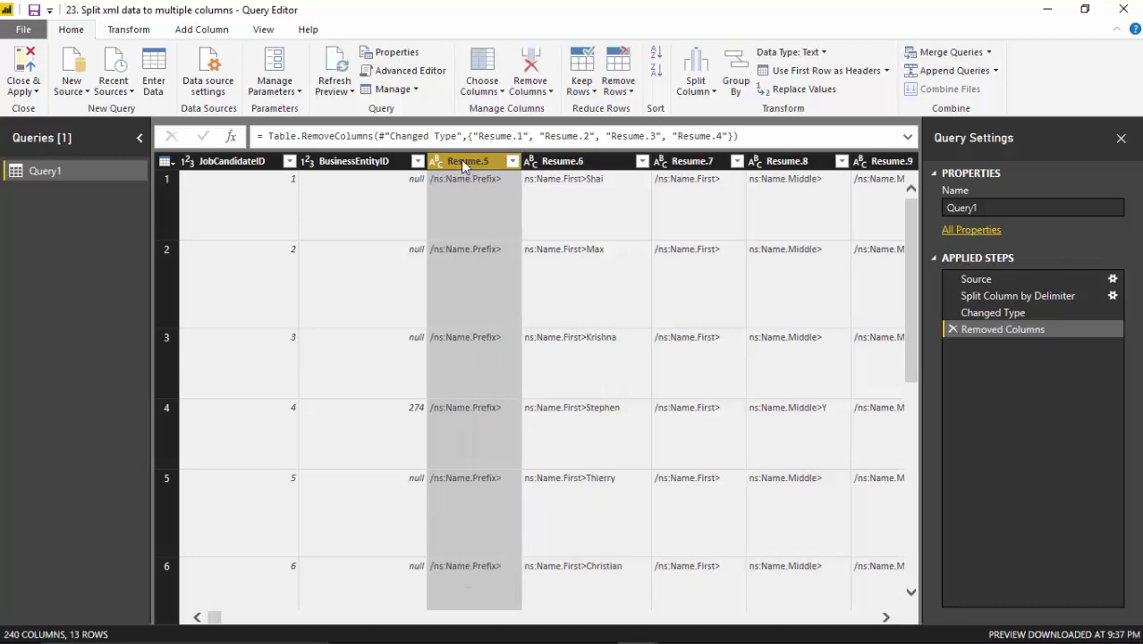
right_click(461, 161)
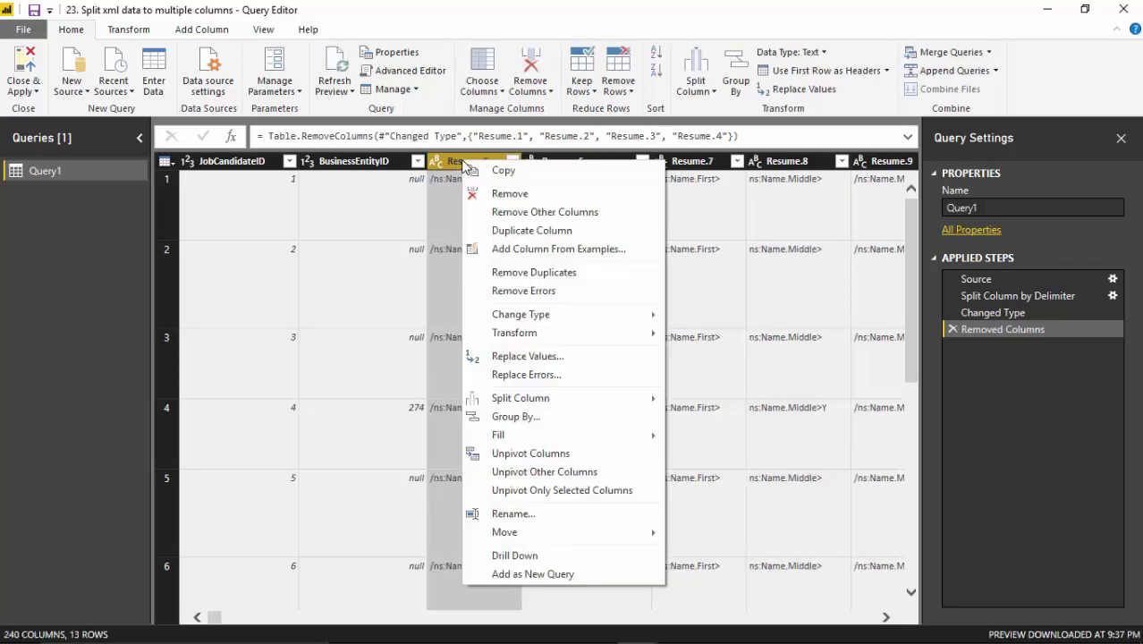
click(496, 195)
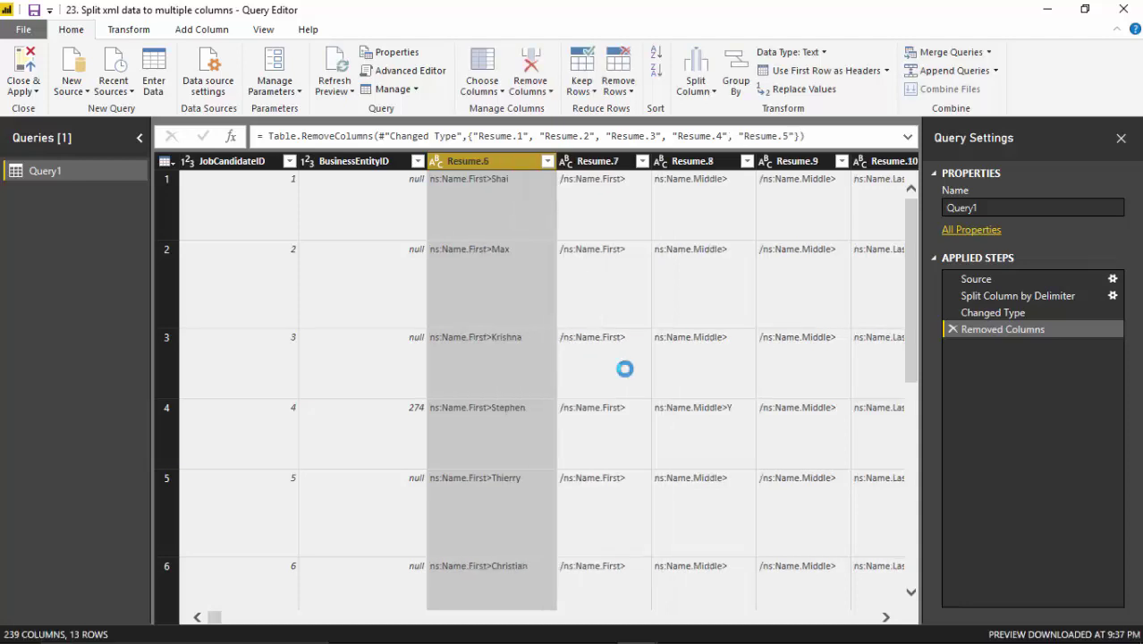
Step: Select Resume.12 through Resume.241 and remove them, keeping Resume.6 to Resume.11
key(Right)
key(Right)
key(Right)
key(Right)
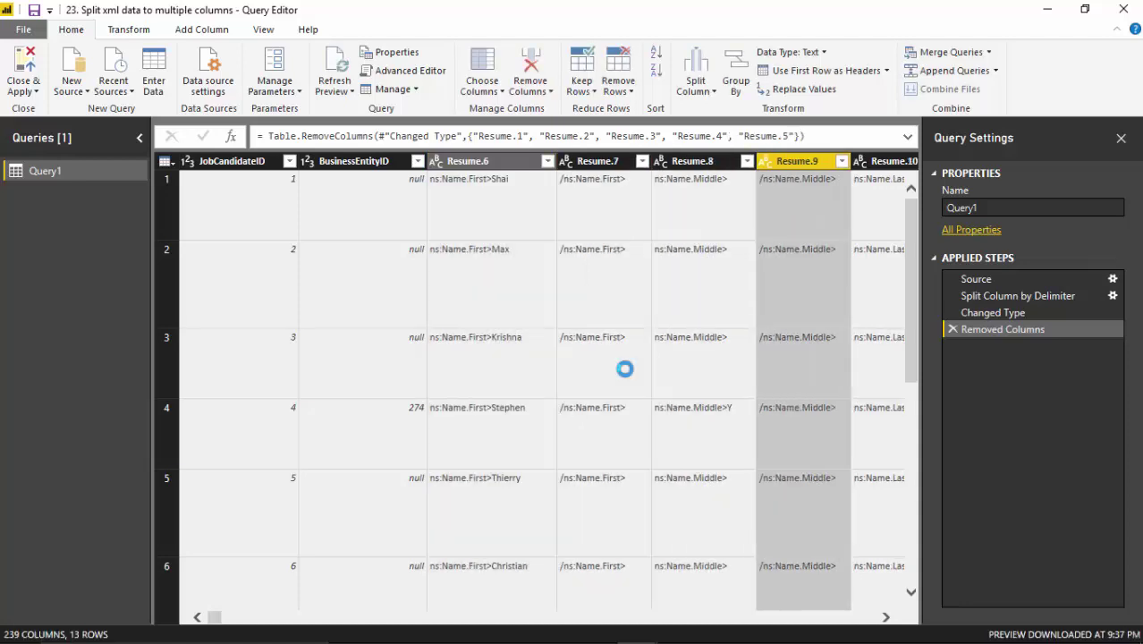
key(Right)
key(Right)
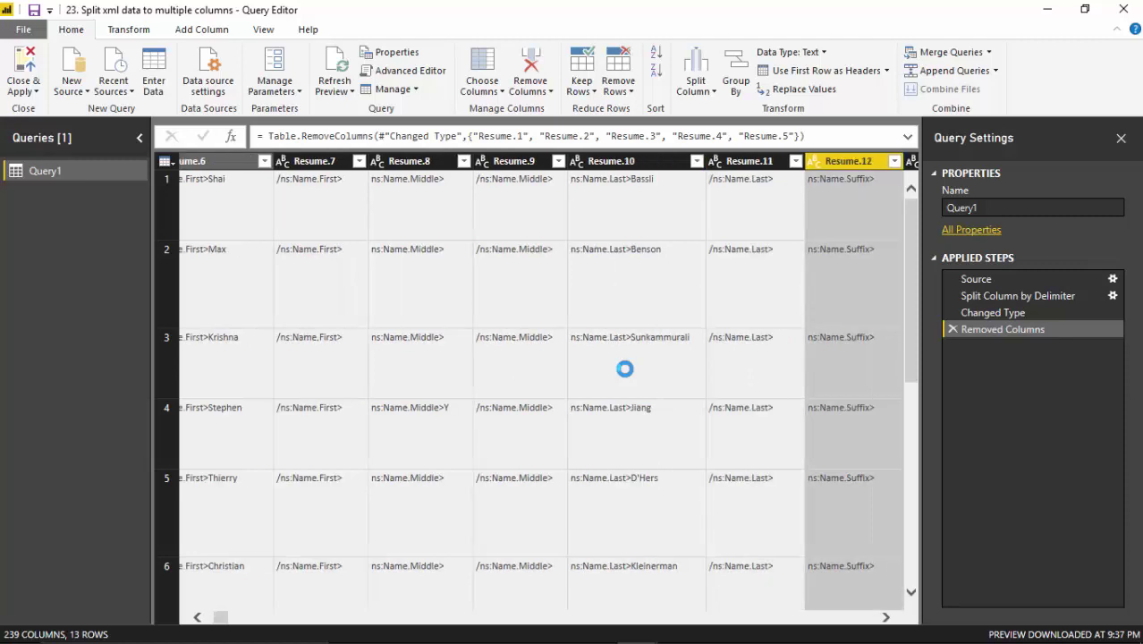
key(Right)
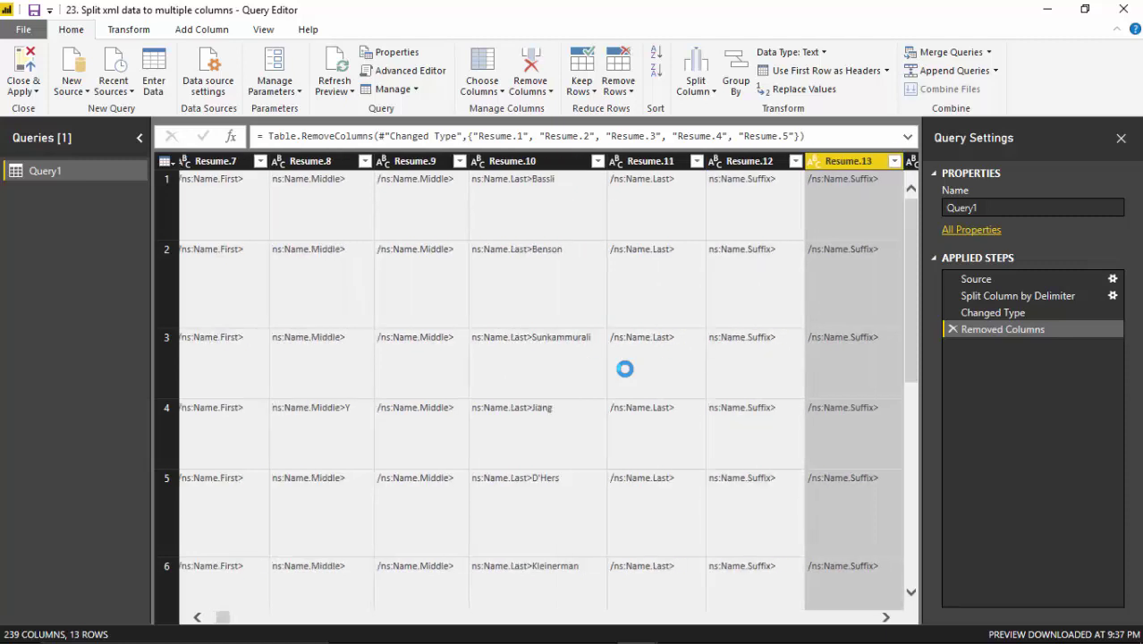
key(Left)
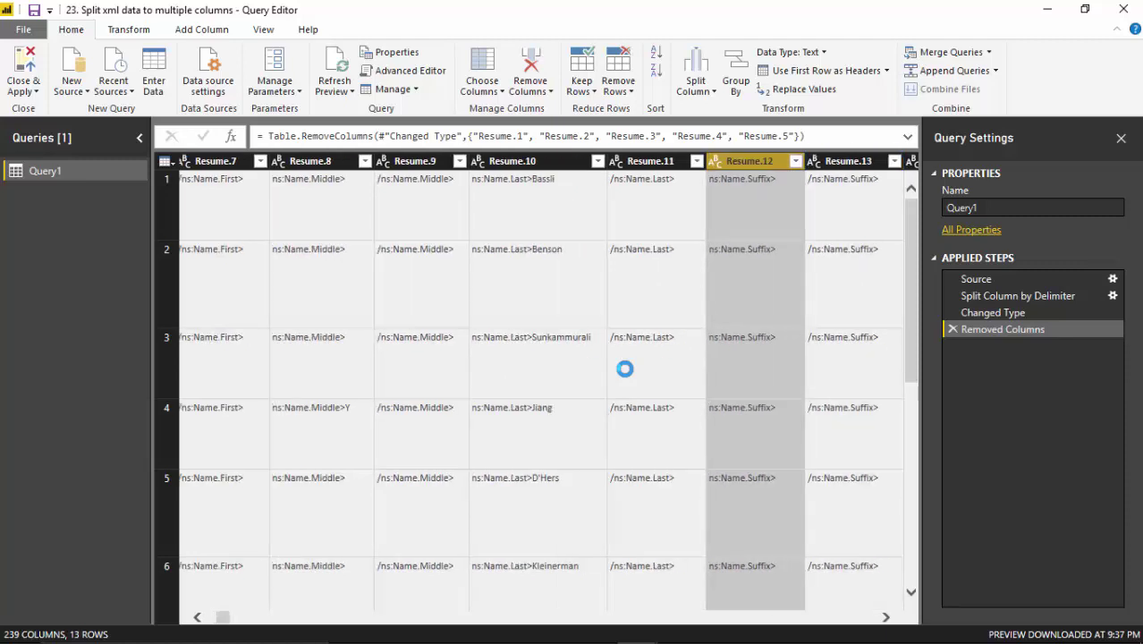
key(shift+Right)
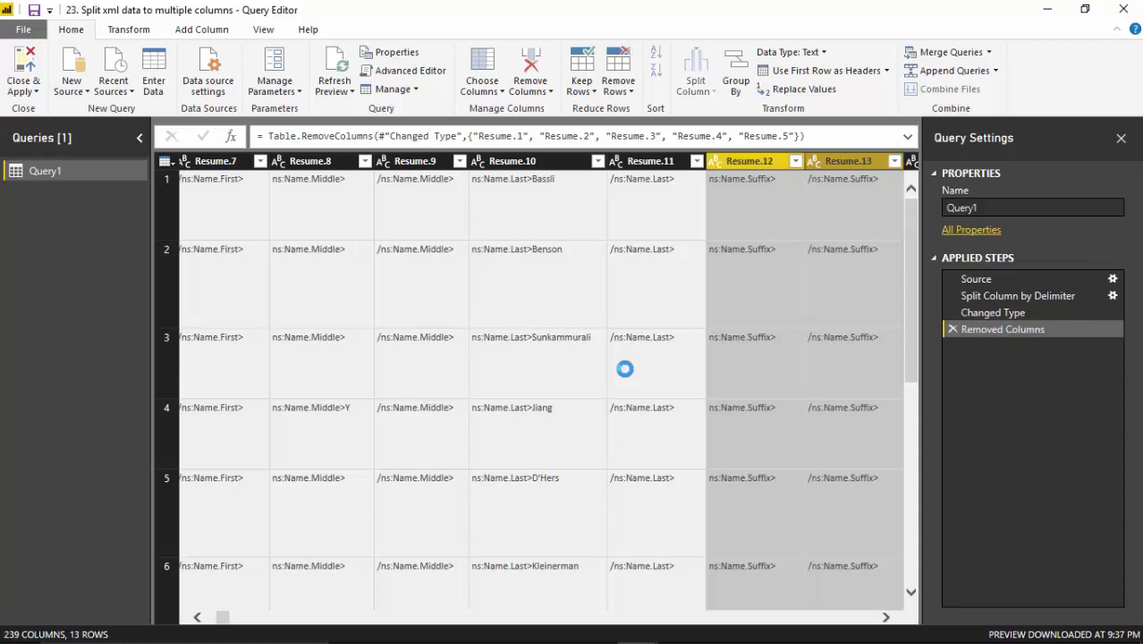
key(shift+Right)
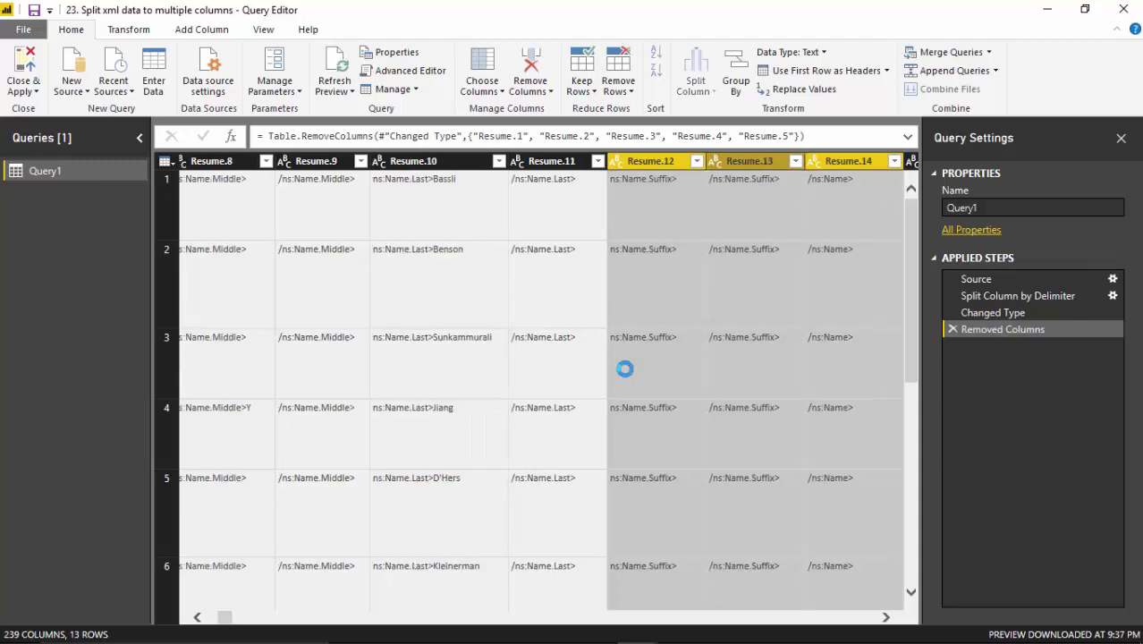
key(shift+Right)
key(shift+Right)
key(shift+Right)
key(shift+Right)
key(shift+Right)
key(shift+Right)
key(shift+Right)
key(shift+Right)
key(shift+Right)
key(shift+Right)
key(shift+Right)
key(shift+Right)
key(shift+Right)
key(shift+Right)
key(shift+Right)
key(shift+Right)
key(shift+Right)
key(shift+Right)
key(shift+Right)
key(shift+Right)
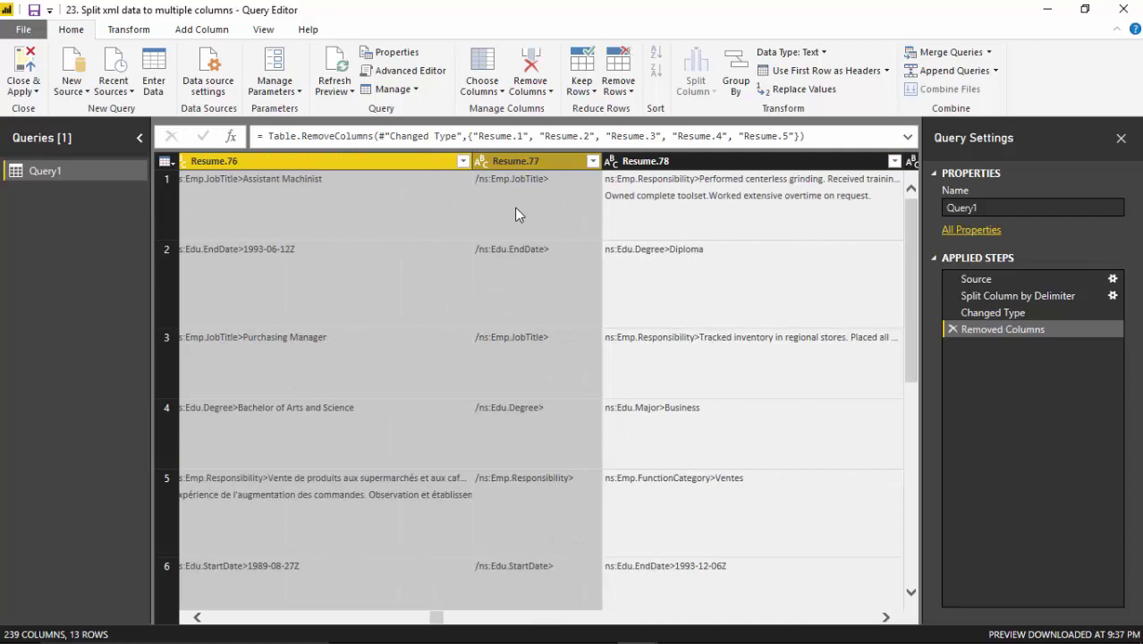
key(shift+Right)
key(shift+Right)
key(shift+Right)
key(shift+Right)
key(shift+Right)
key(shift+Right)
key(shift+Right)
key(shift+Right)
key(shift+Right)
key(shift+Right)
key(shift+Right)
key(shift+Right)
key(shift+Right)
key(shift+Right)
key(shift+Right)
key(shift+Right)
key(shift+Right)
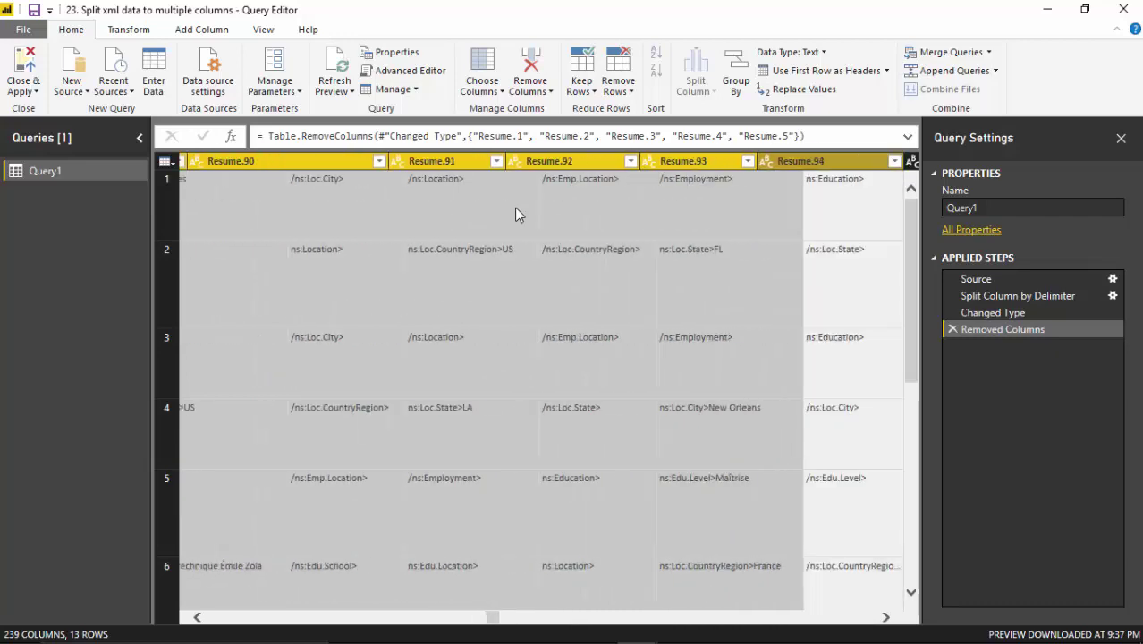
key(shift+Right)
key(shift+Right)
key(shift+Right)
key(shift+Right)
key(shift+Right)
key(shift+Right)
key(shift+Right)
key(shift+Right)
key(shift+Right)
key(shift+Right)
key(shift+Right)
key(shift+Right)
key(shift+Right)
key(shift+Right)
key(shift+Right)
key(shift+Right)
key(shift+Right)
key(shift+Right)
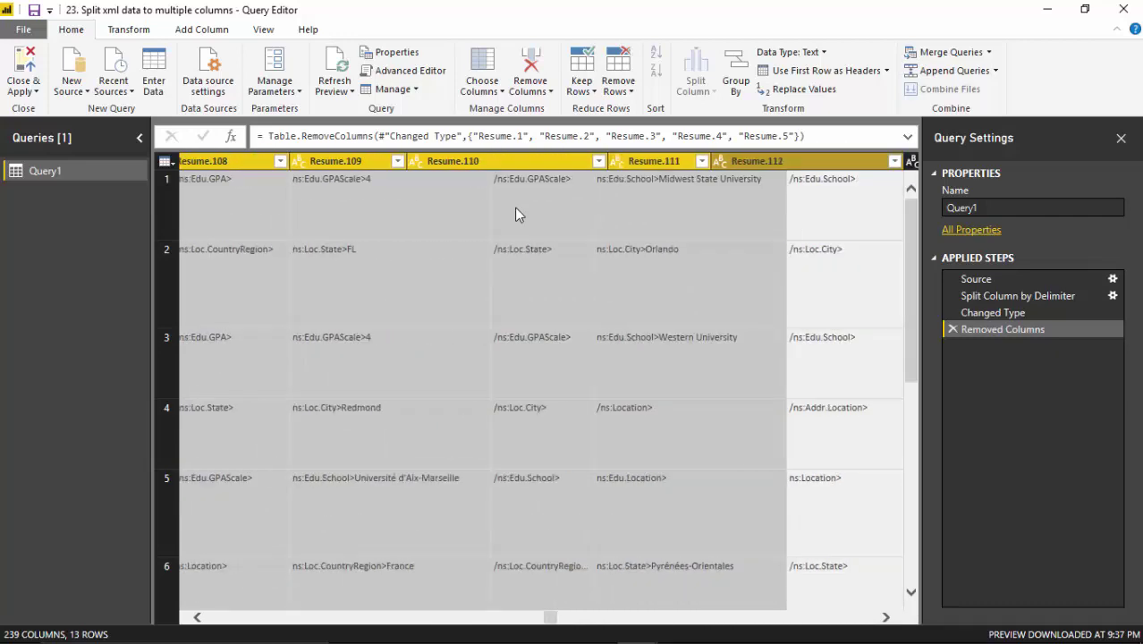
key(shift+Right)
key(shift+Right)
key(shift+Right)
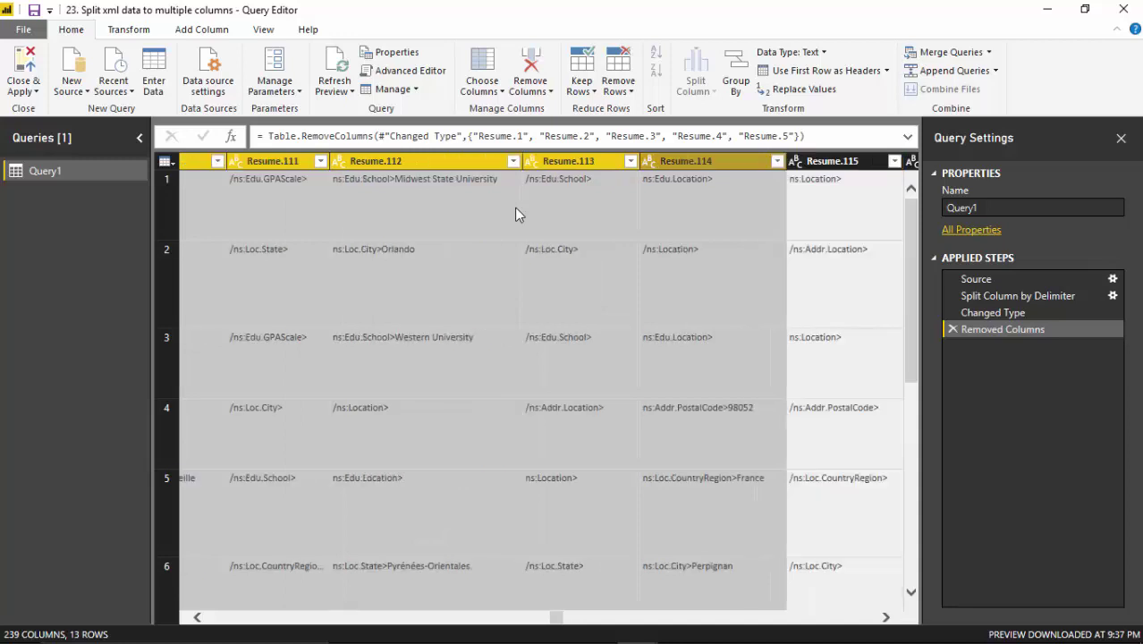
key(shift+Right)
key(shift+Right)
key(shift+Right)
key(shift+Right)
key(shift+Right)
key(shift+Right)
key(shift+Right)
key(shift+Right)
key(shift+Right)
key(shift+Right)
key(shift+Right)
key(shift+Right)
key(shift+Right)
key(shift+Right)
key(shift+Right)
key(shift+Right)
key(shift+Right)
key(shift+Right)
key(shift+Right)
key(shift+Right)
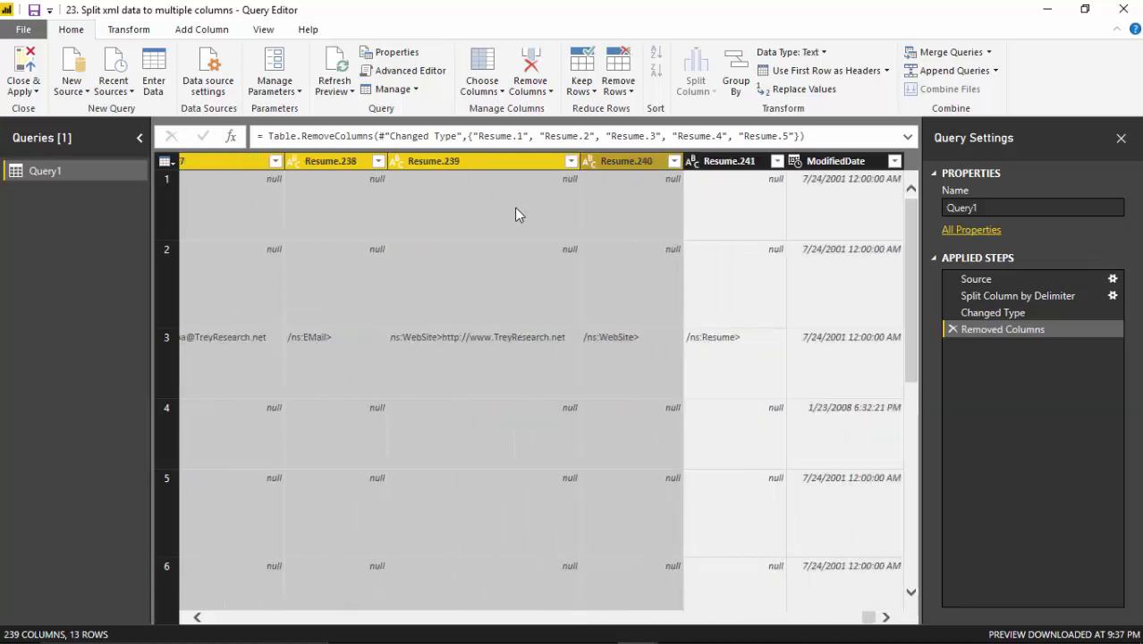
key(shift+Right)
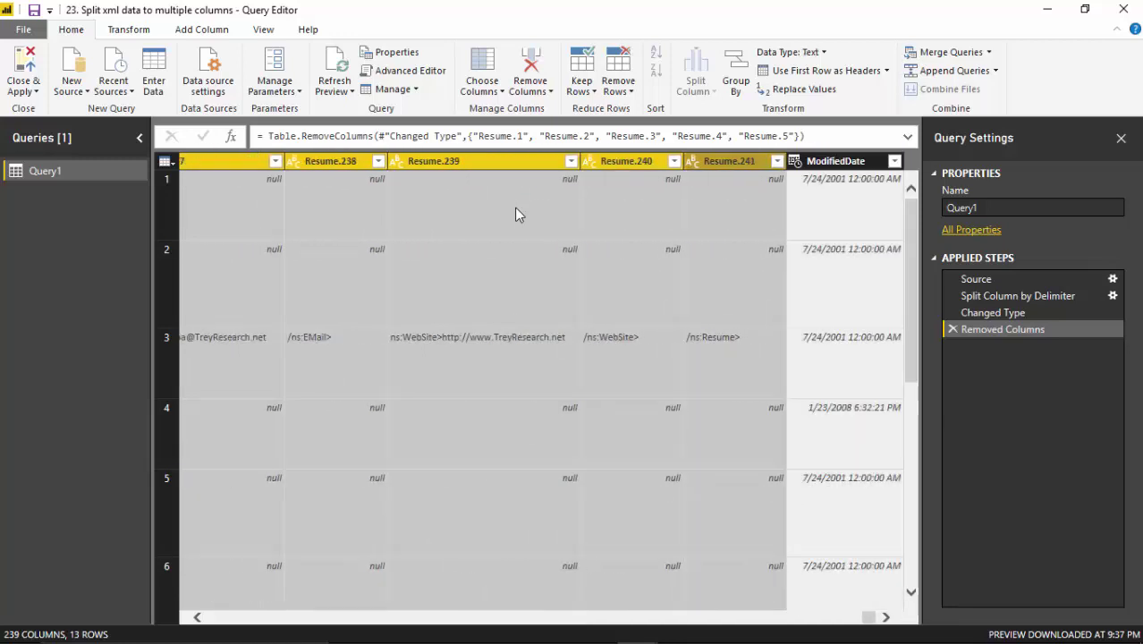
right_click(480, 156)
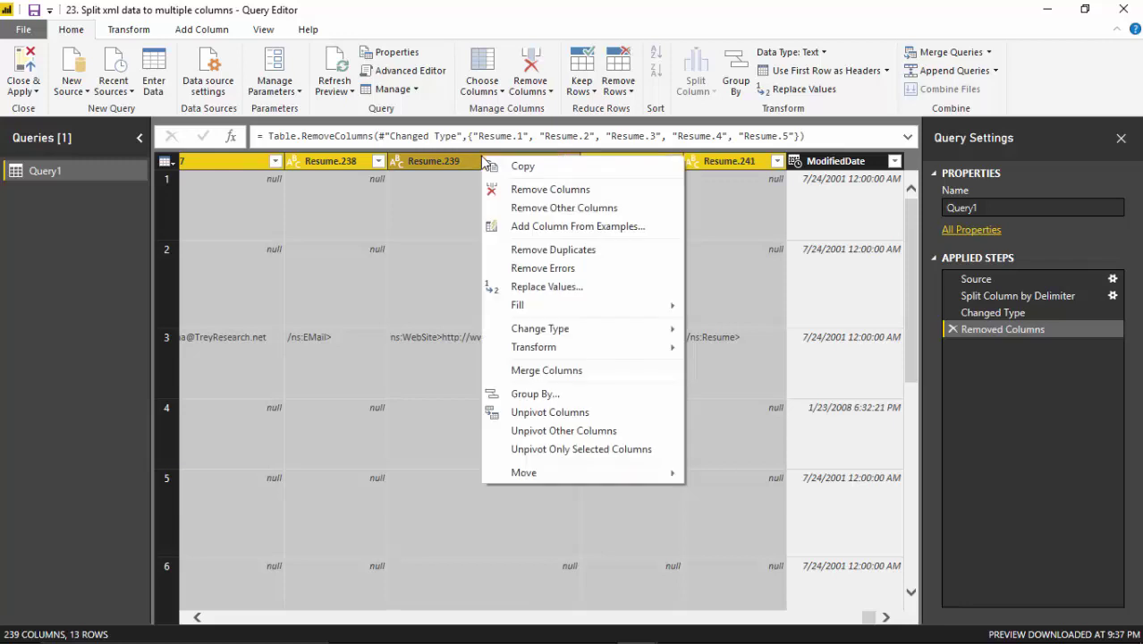
click(539, 189)
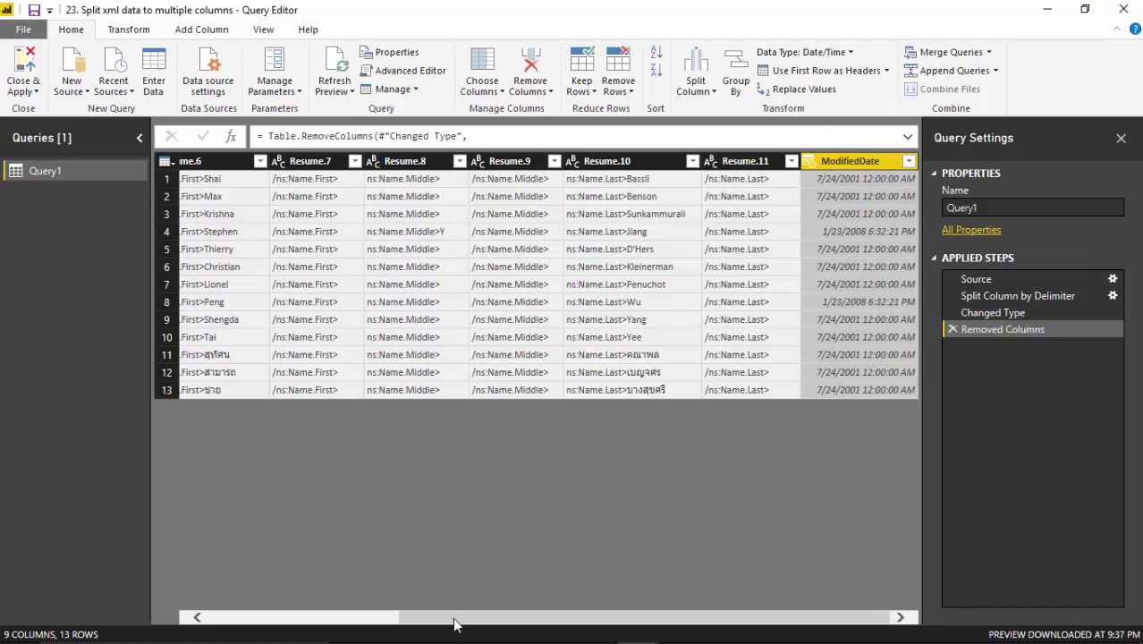
Step: Copy the 'ns:Name.First>' prefix and replace it with nothing in Resume.6
drag(453, 623, 260, 623)
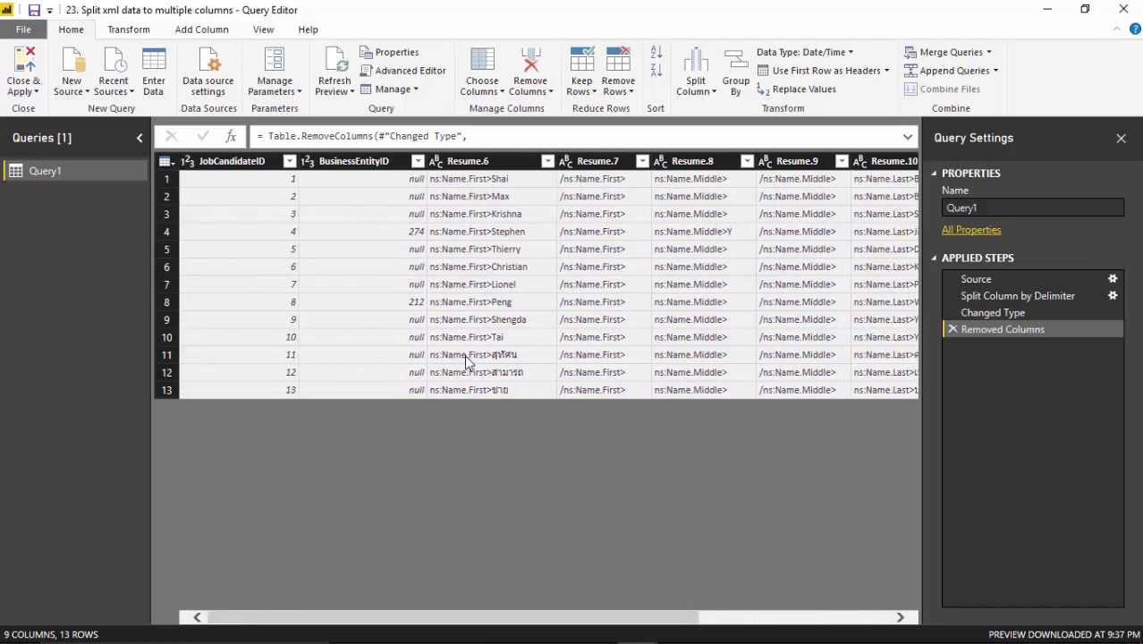
drag(486, 163, 486, 164)
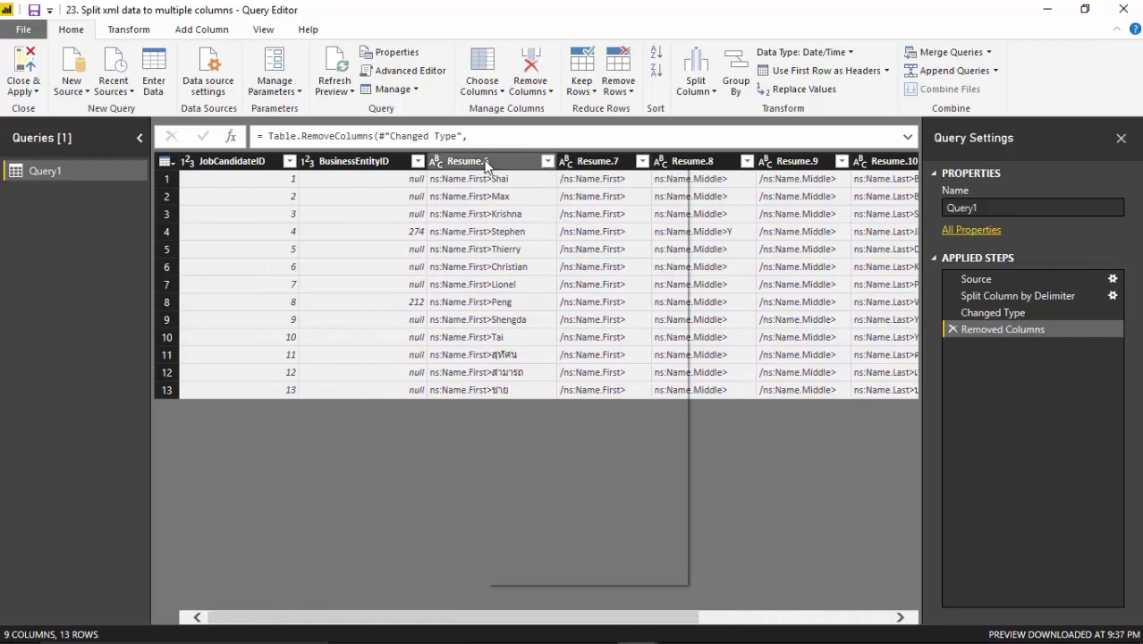
right_click(486, 164)
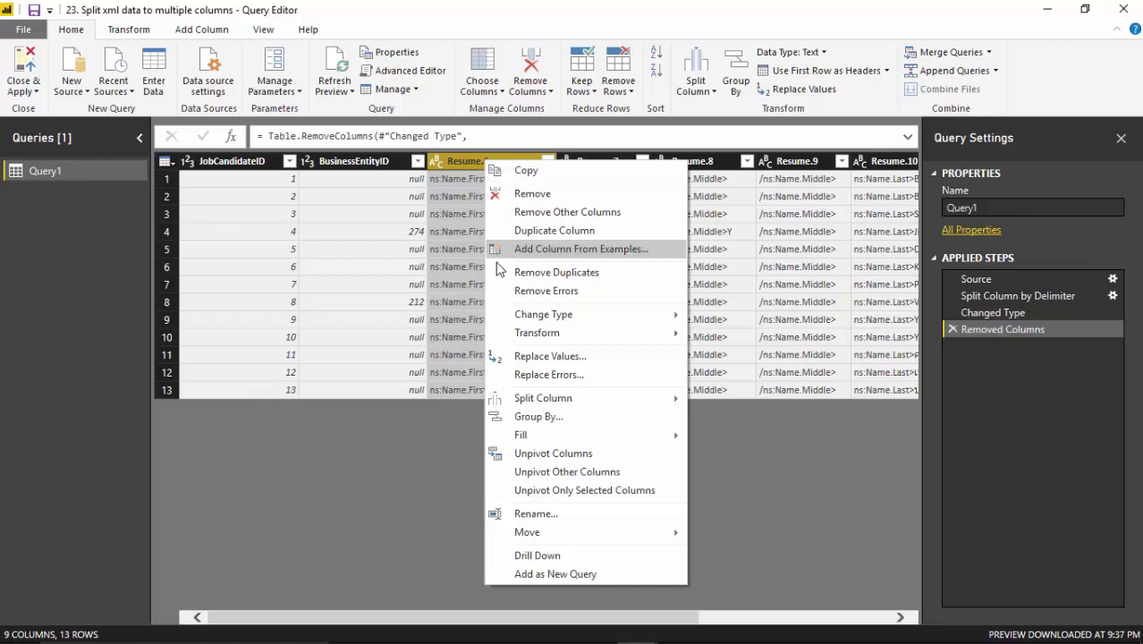
click(506, 358)
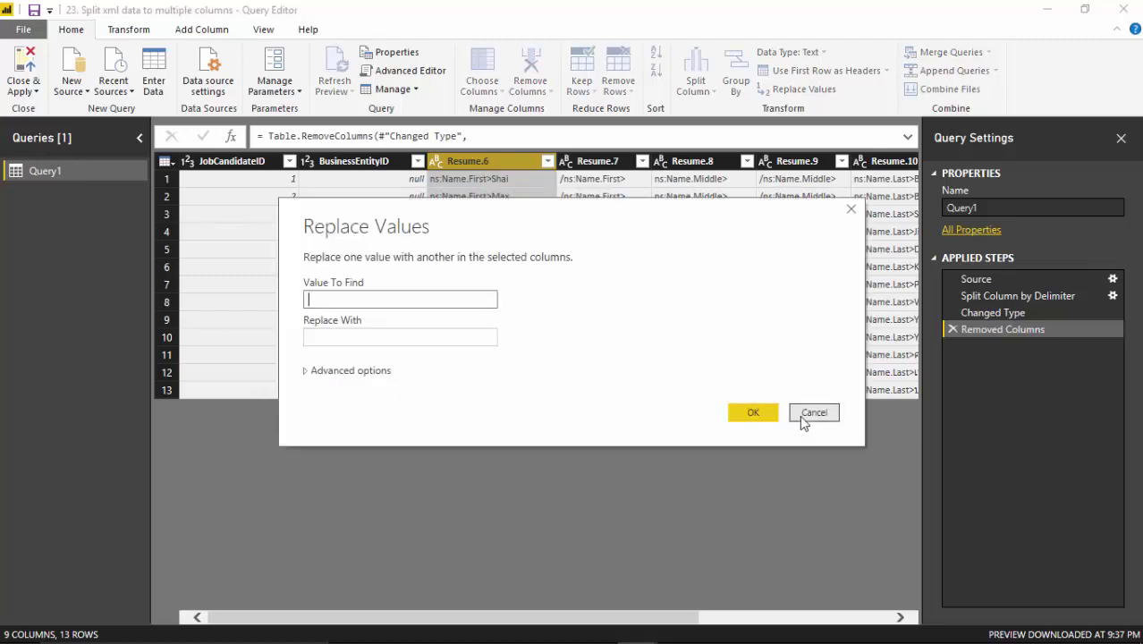
click(802, 417)
click(494, 182)
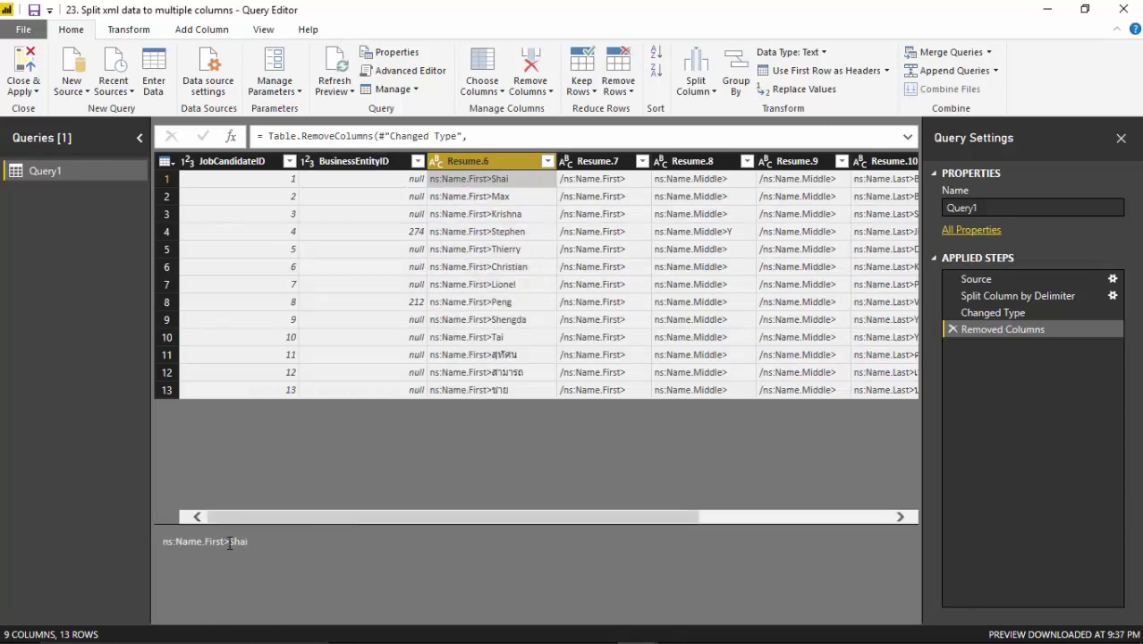
drag(228, 542, 162, 542)
key(ctrl+c)
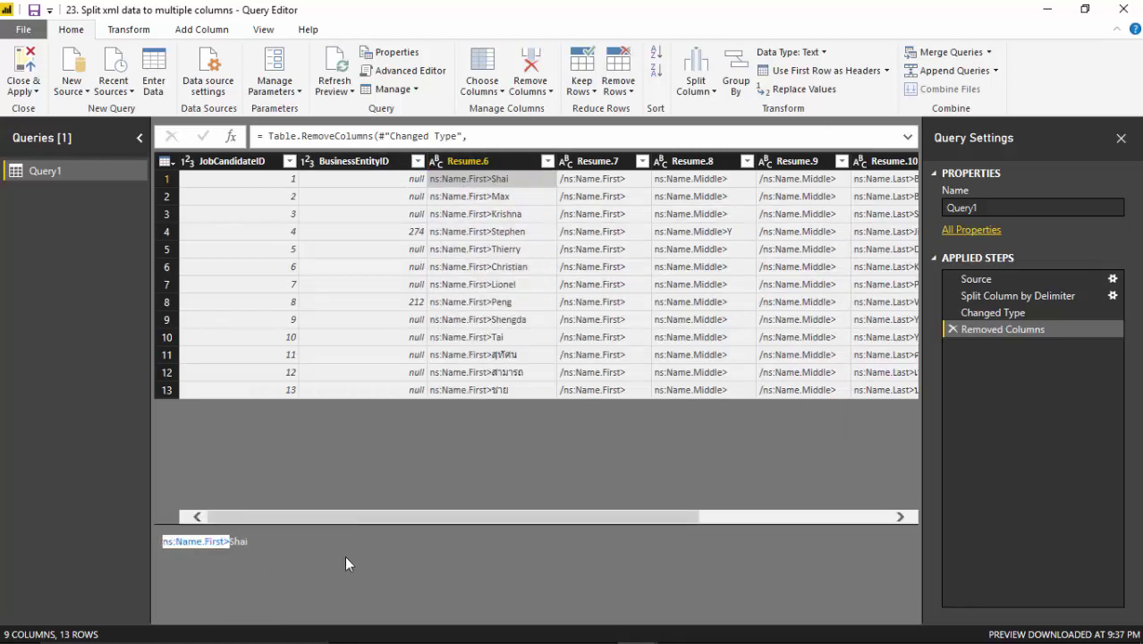
click(462, 161)
right_click(462, 161)
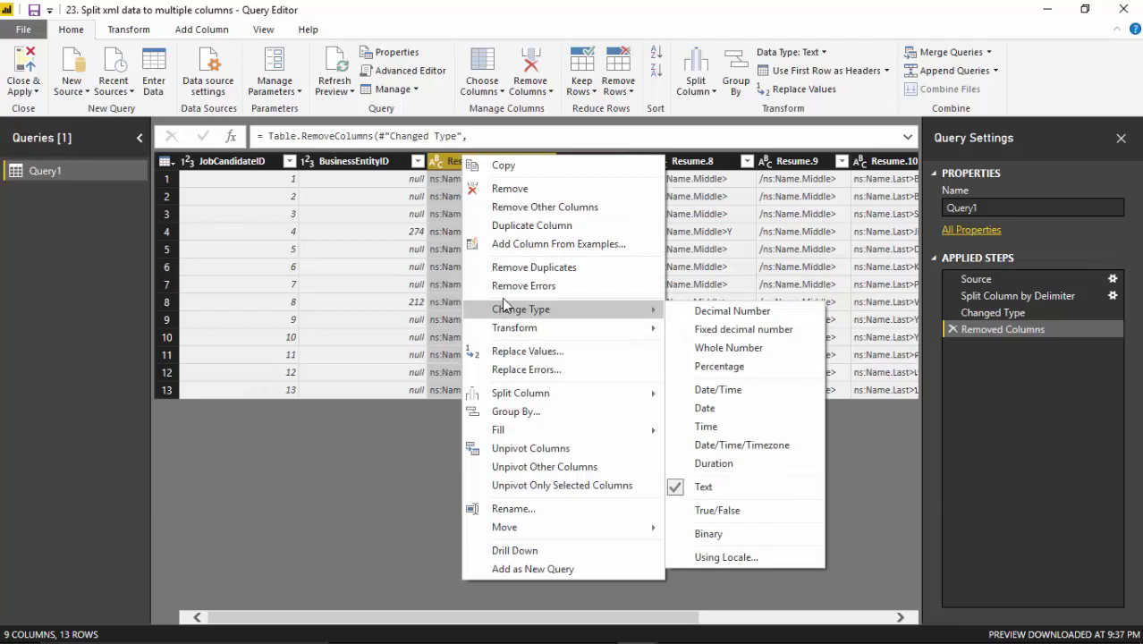
click(506, 352)
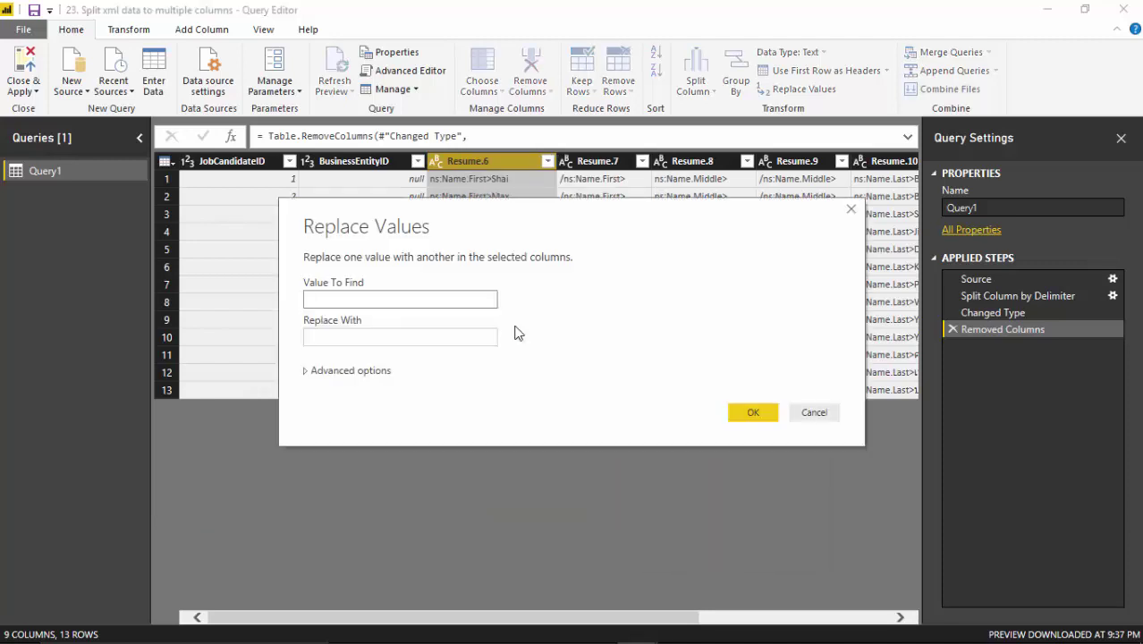
click(428, 304)
key(ctrl+v)
click(754, 414)
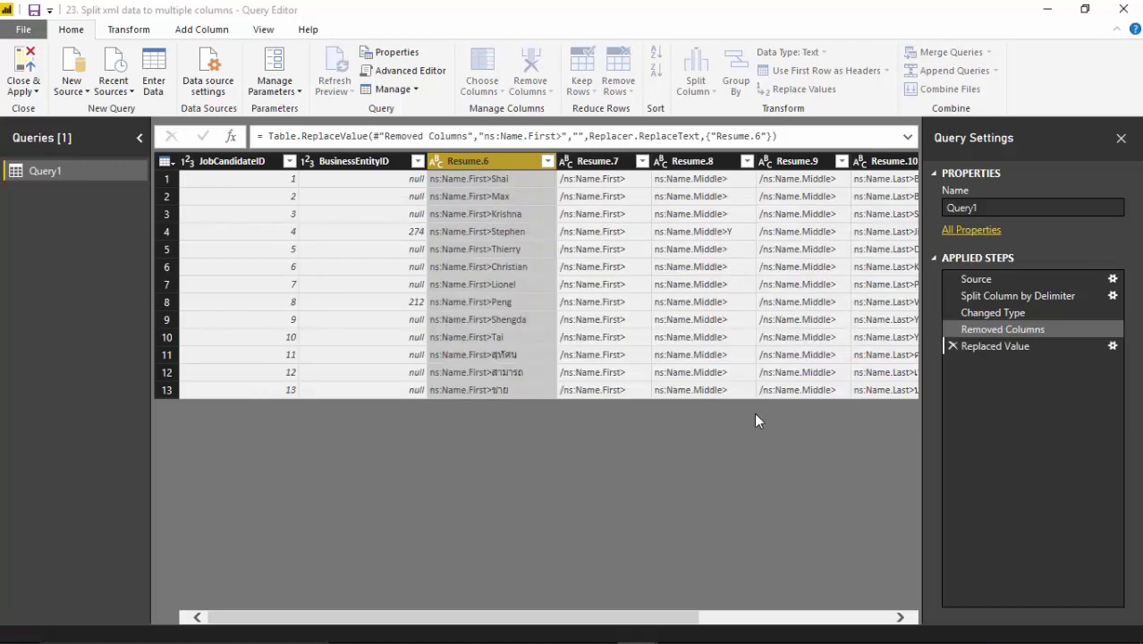
Step: Rename the Resume.6 column to FirstName
double_click(486, 162)
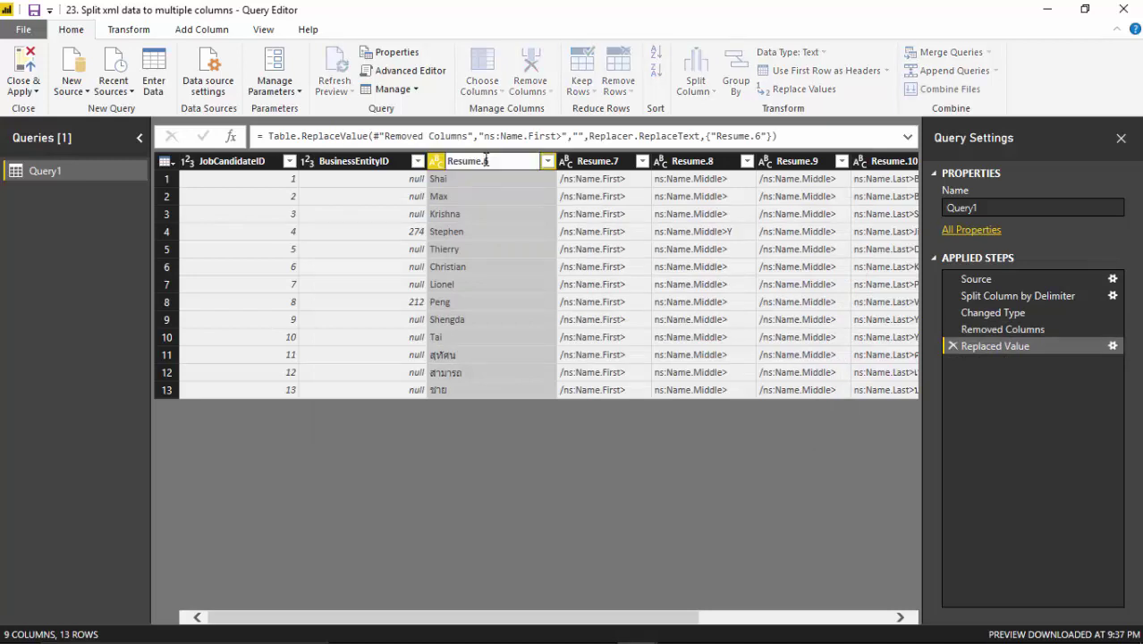
drag(500, 162, 416, 159)
text(FirstName)
key(Return)
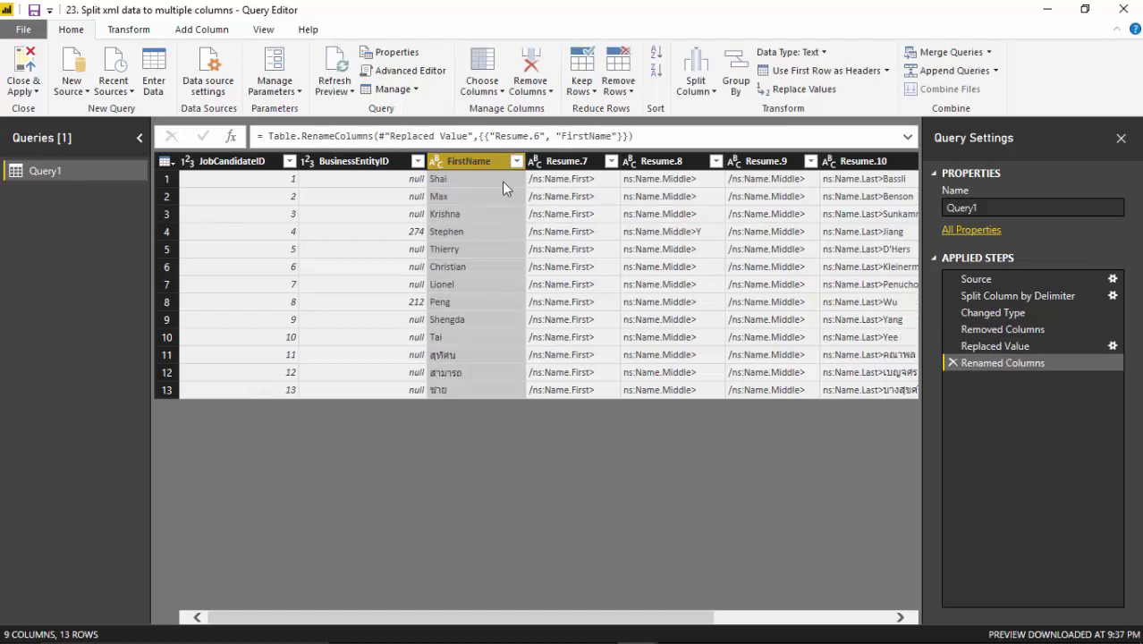
Step: Remove the Resume.7 column
click(547, 163)
right_click(545, 161)
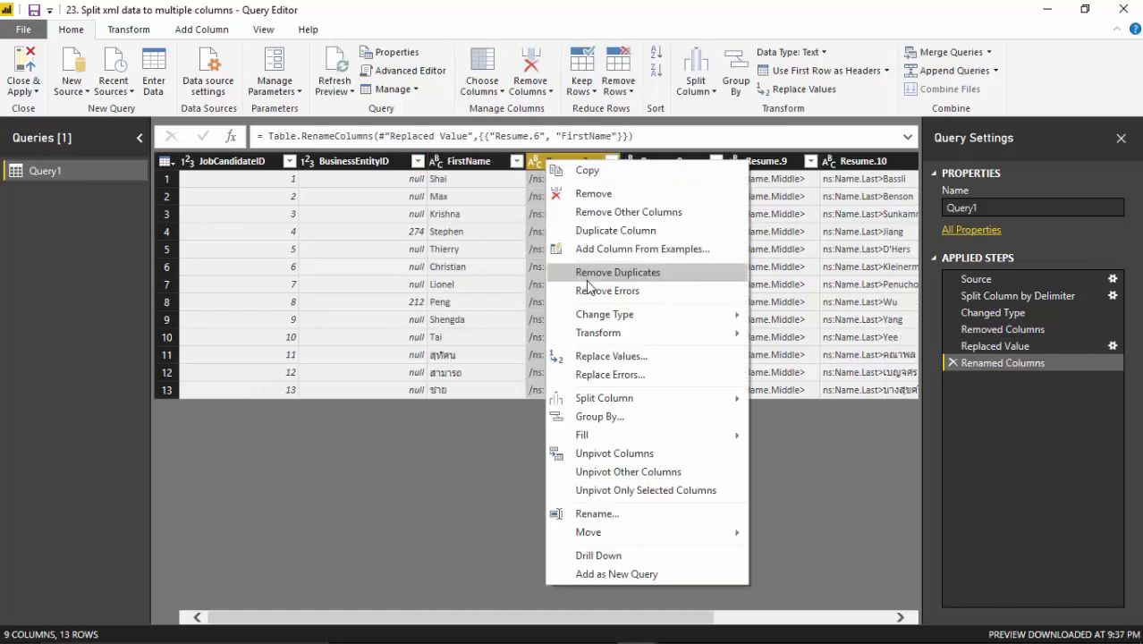
click(590, 194)
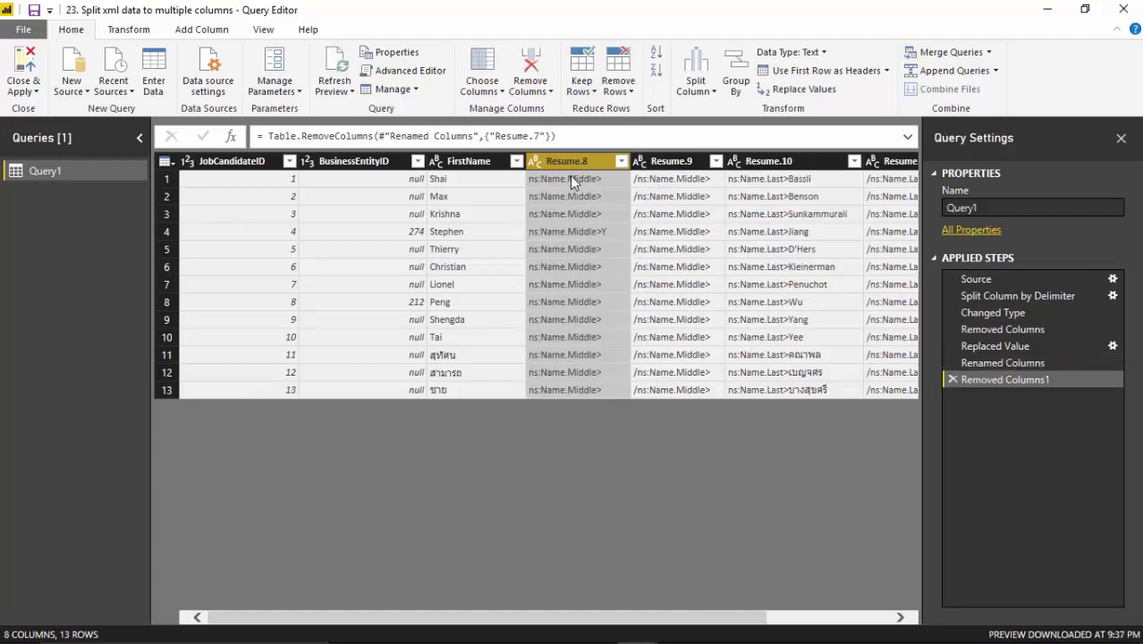
Step: Copy the 'ns:Name.Middle>' prefix and replace it with nothing in Resume.8
click(560, 231)
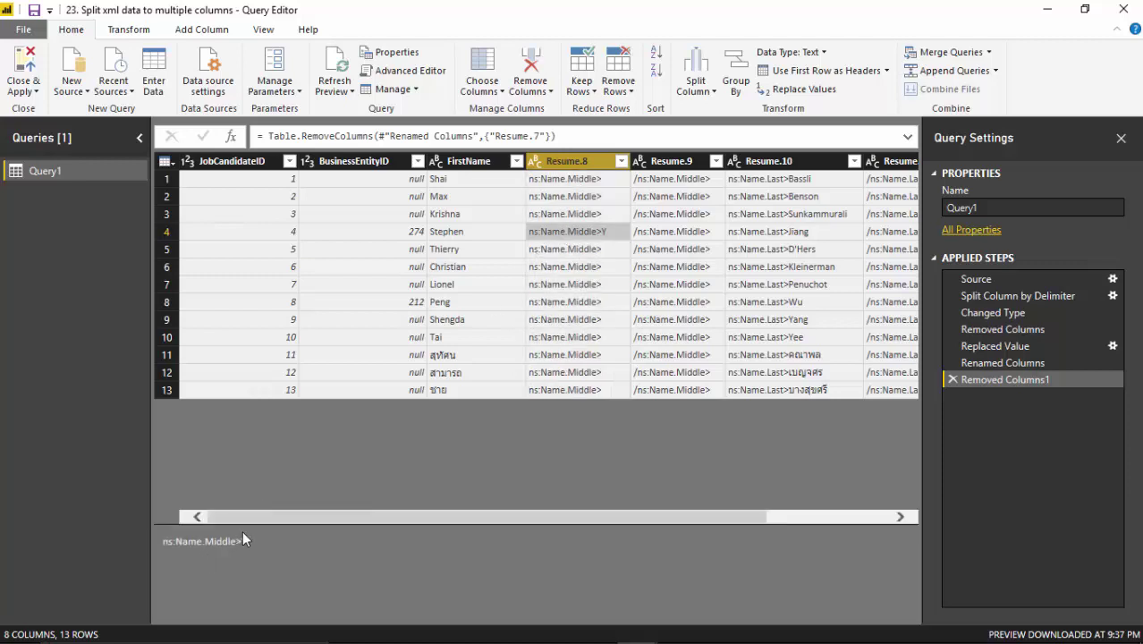
drag(242, 540, 163, 543)
key(ctrl+c)
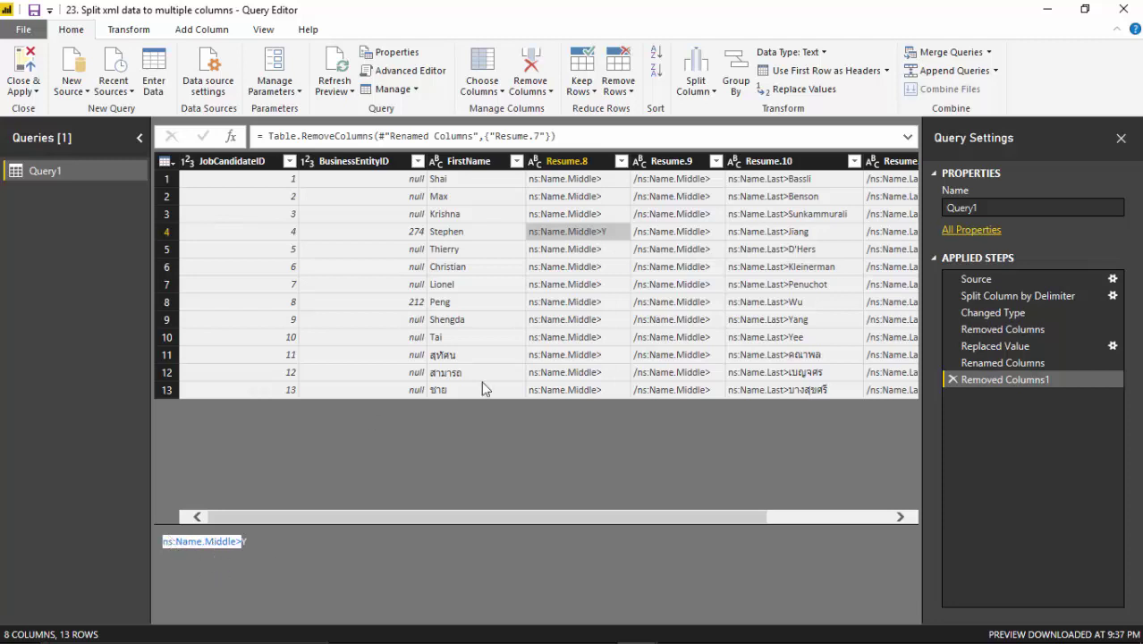
right_click(575, 161)
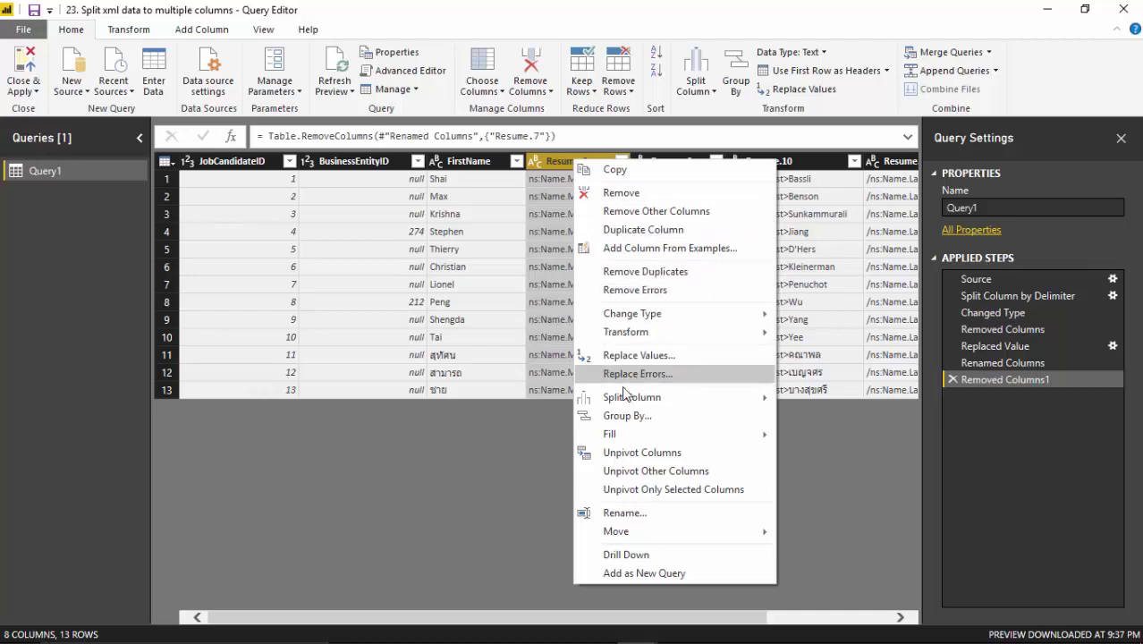
click(621, 354)
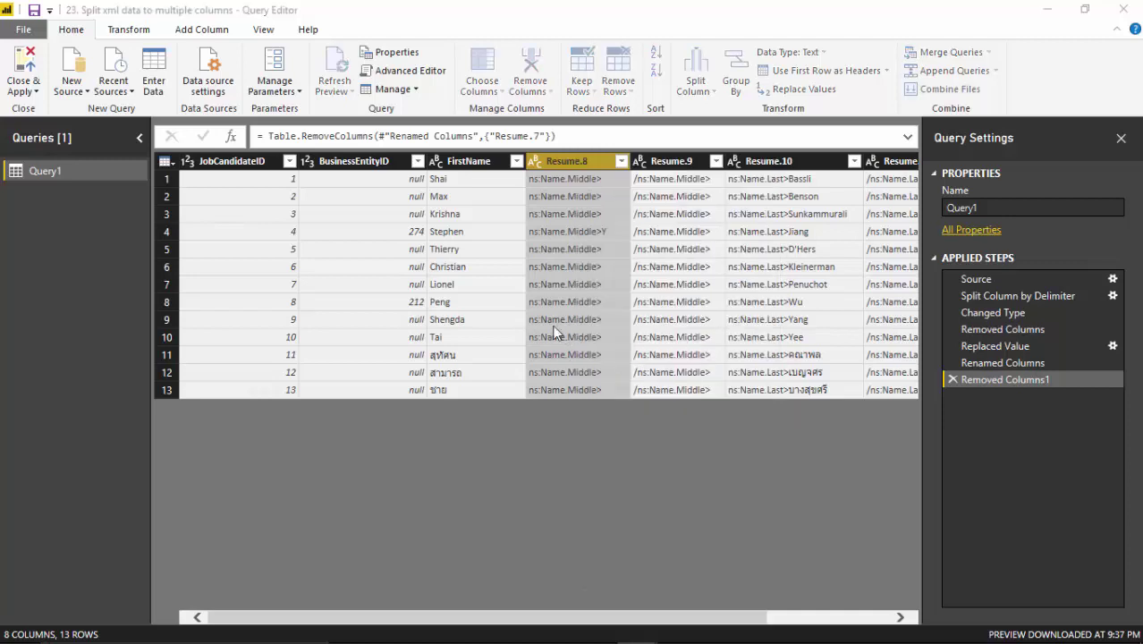
key(ctrl+v)
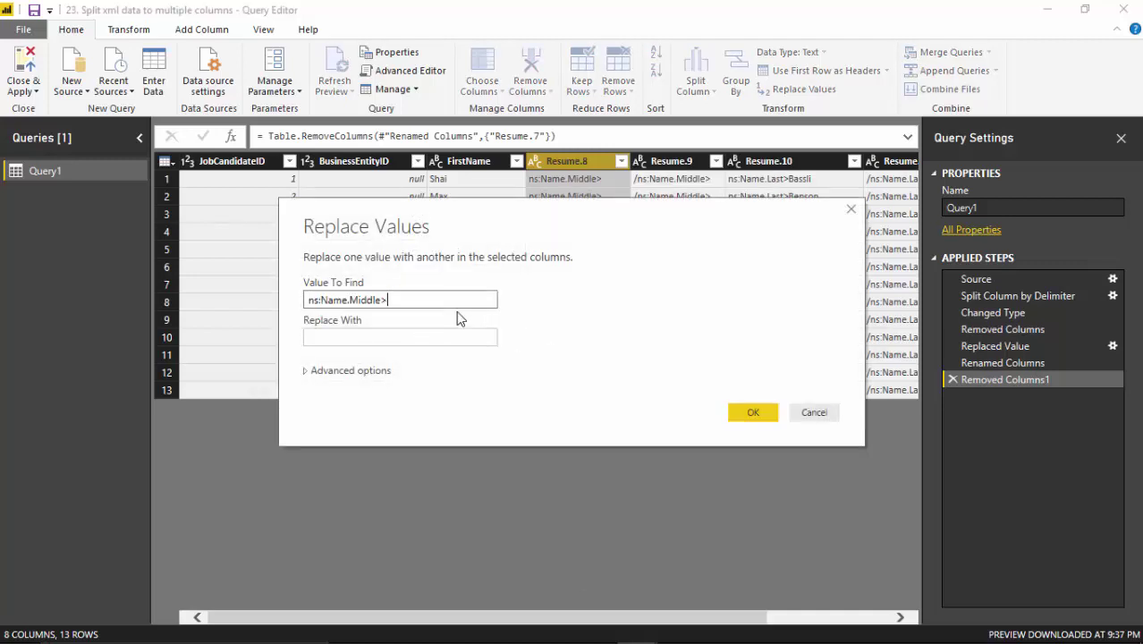
click(751, 415)
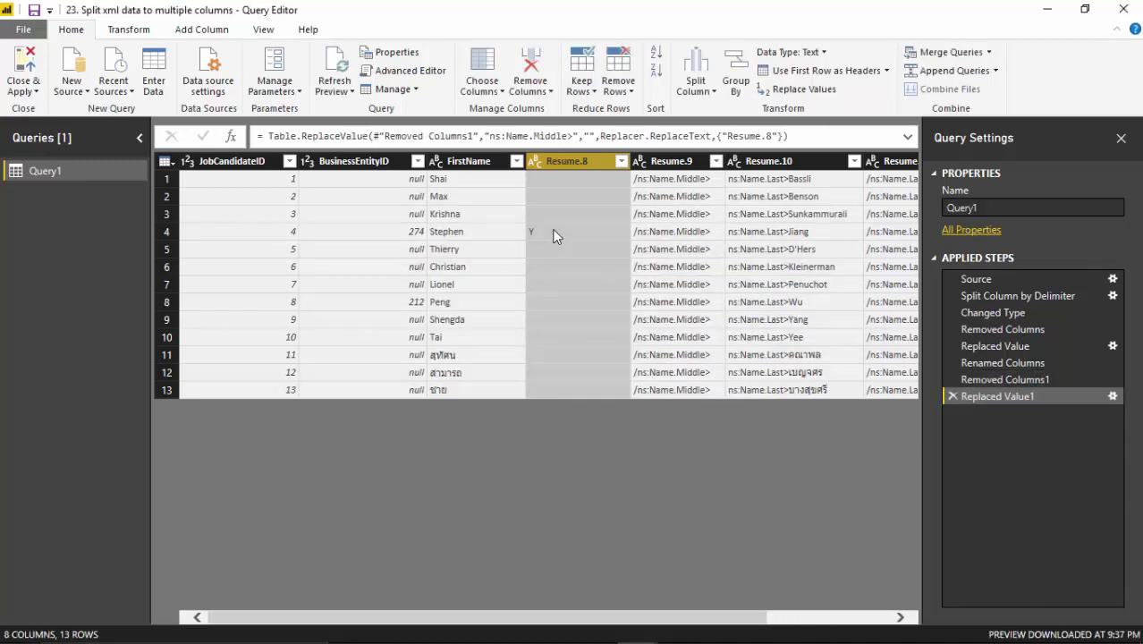
Step: Rename the Resume.8 column to Middle Name
double_click(554, 166)
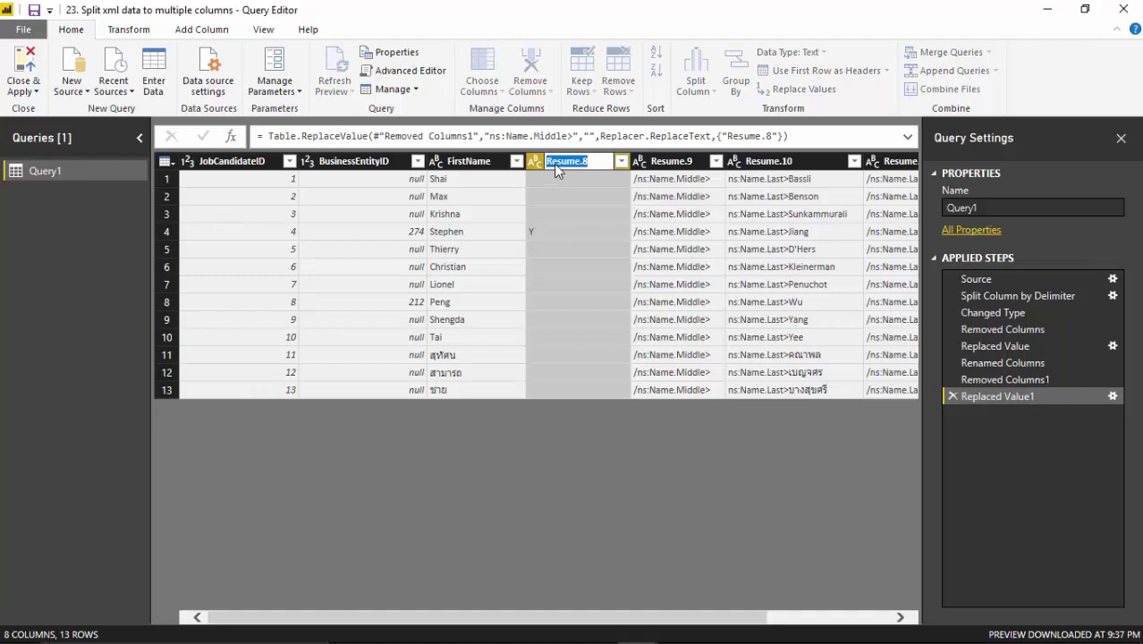
text(Middle Name)
key(Return)
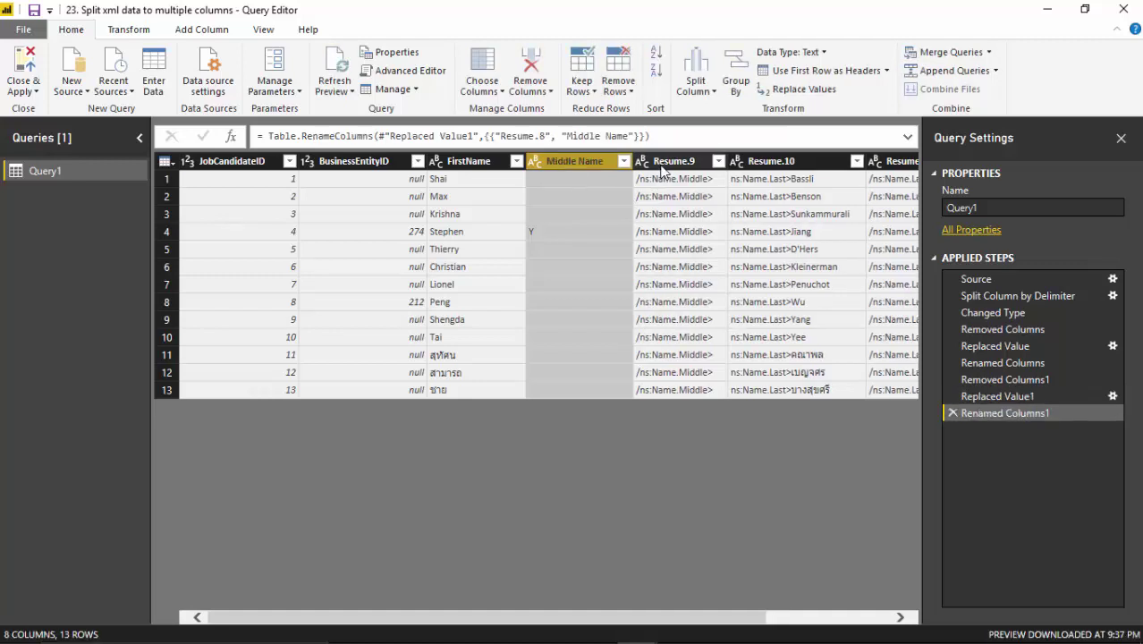
Step: Remove the Resume.9 column
click(662, 166)
right_click(660, 164)
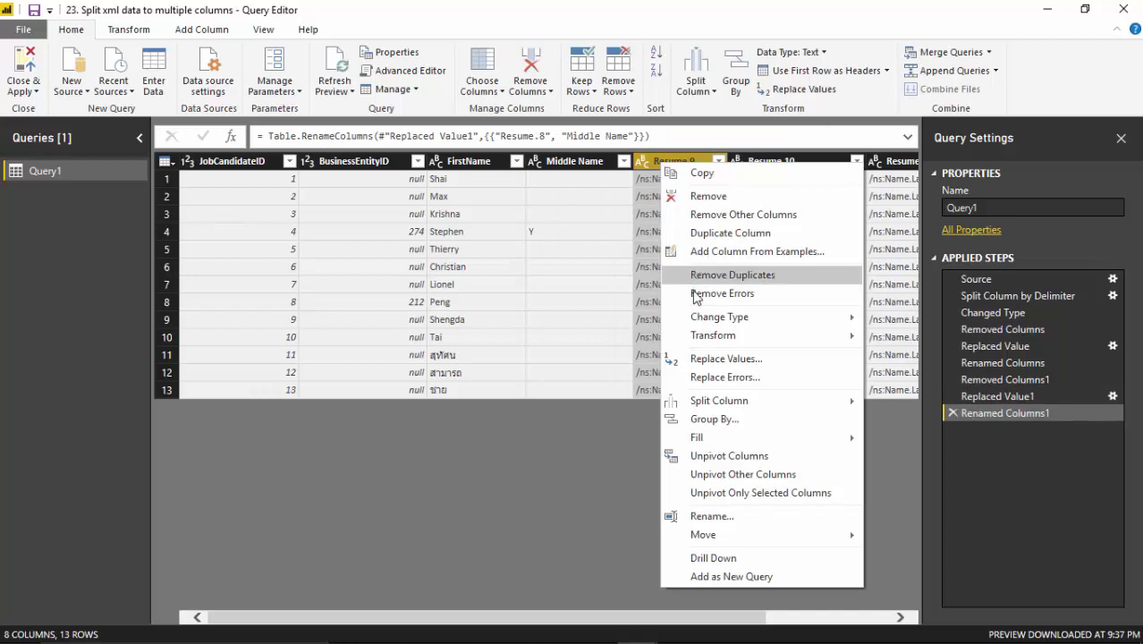
click(706, 196)
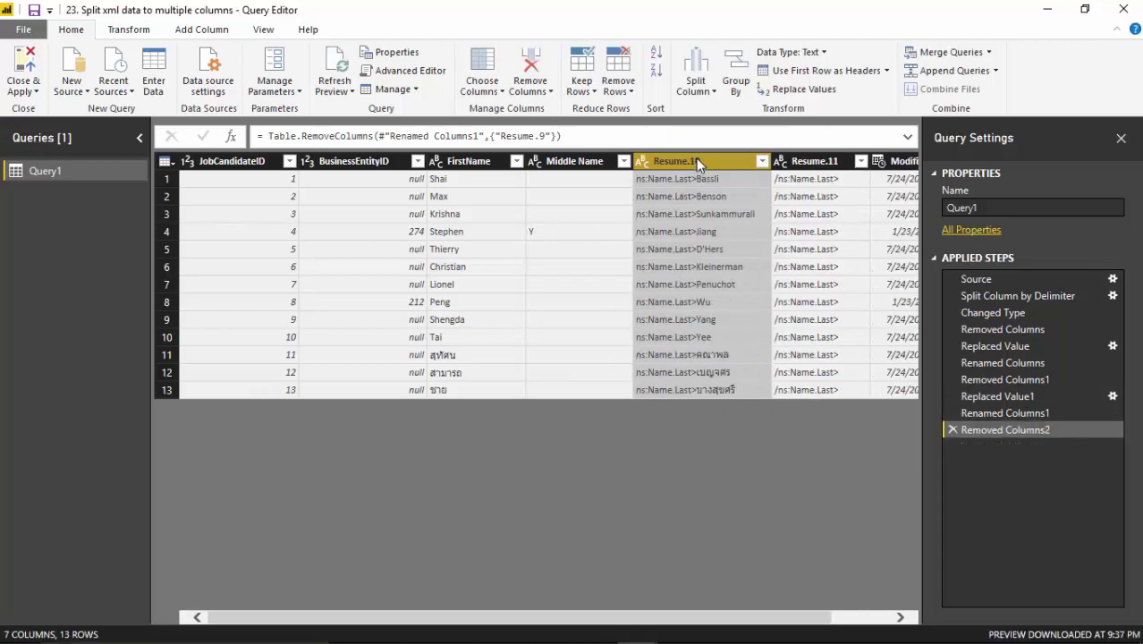
Step: Strip the 'ns:Name.Last>' prefix from every Resume.10 value using Replace Values
right_click(697, 163)
click(664, 208)
click(661, 217)
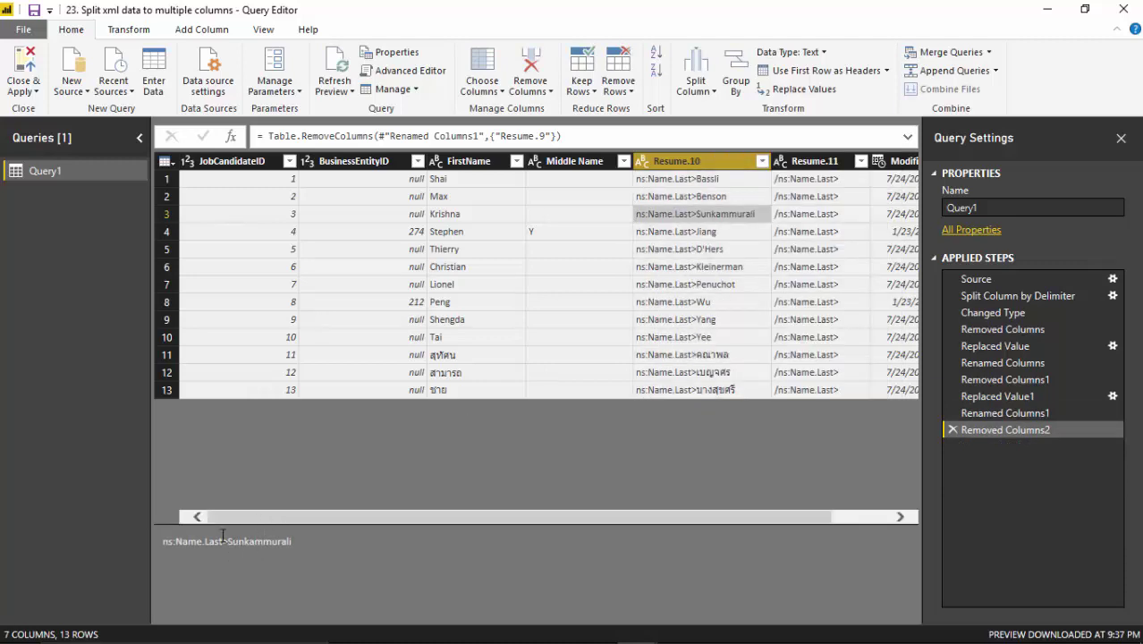
drag(228, 541, 161, 539)
key(ctrl+c)
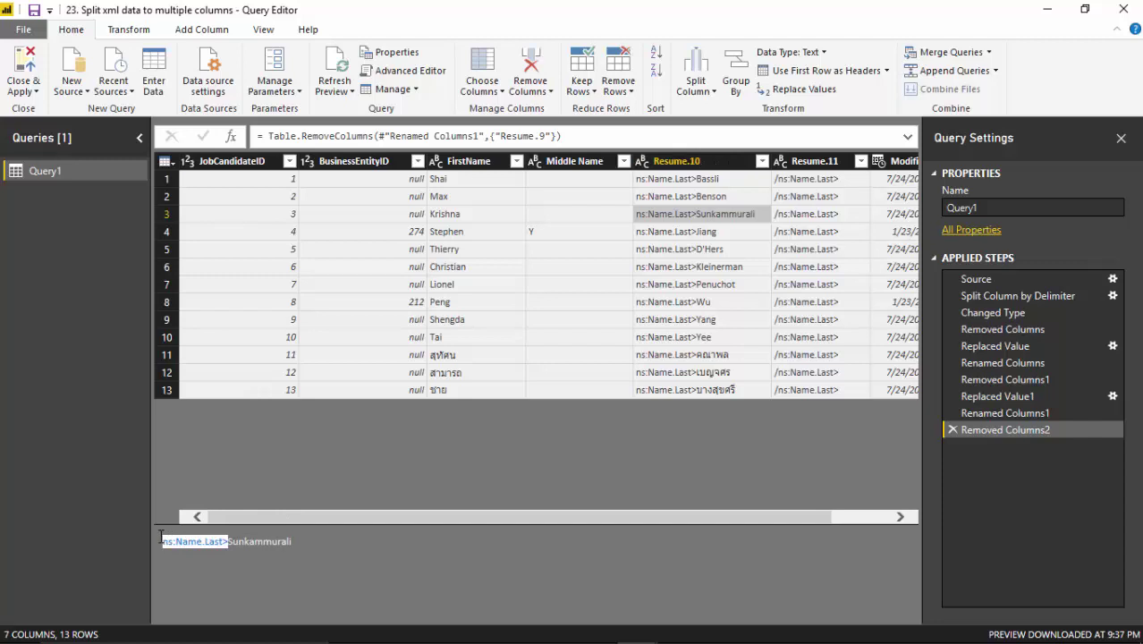
right_click(685, 164)
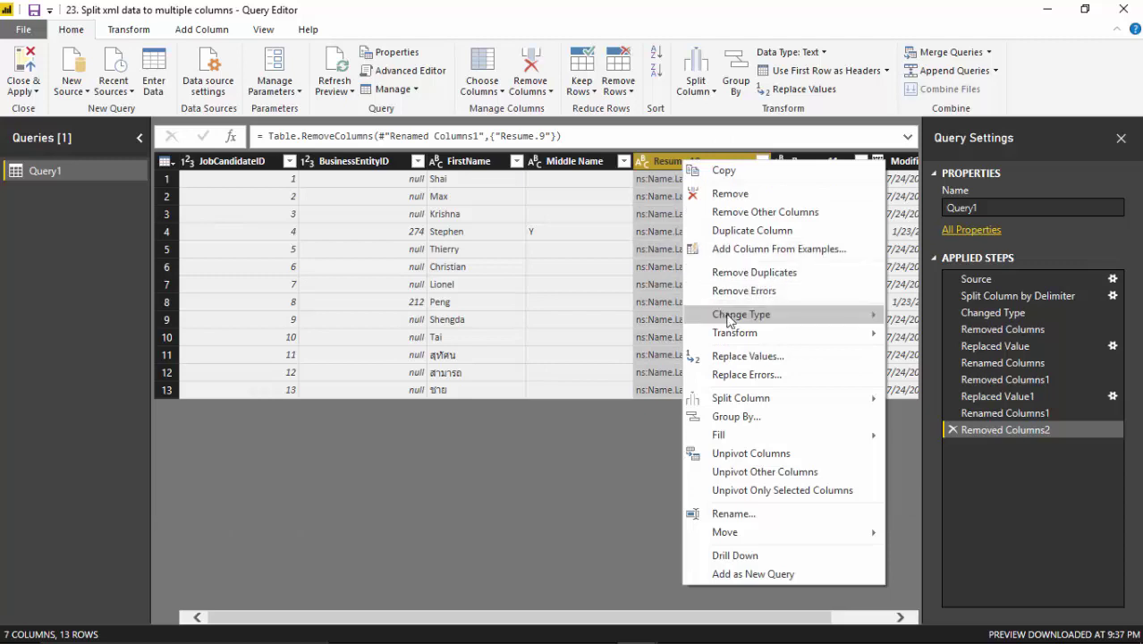
click(694, 358)
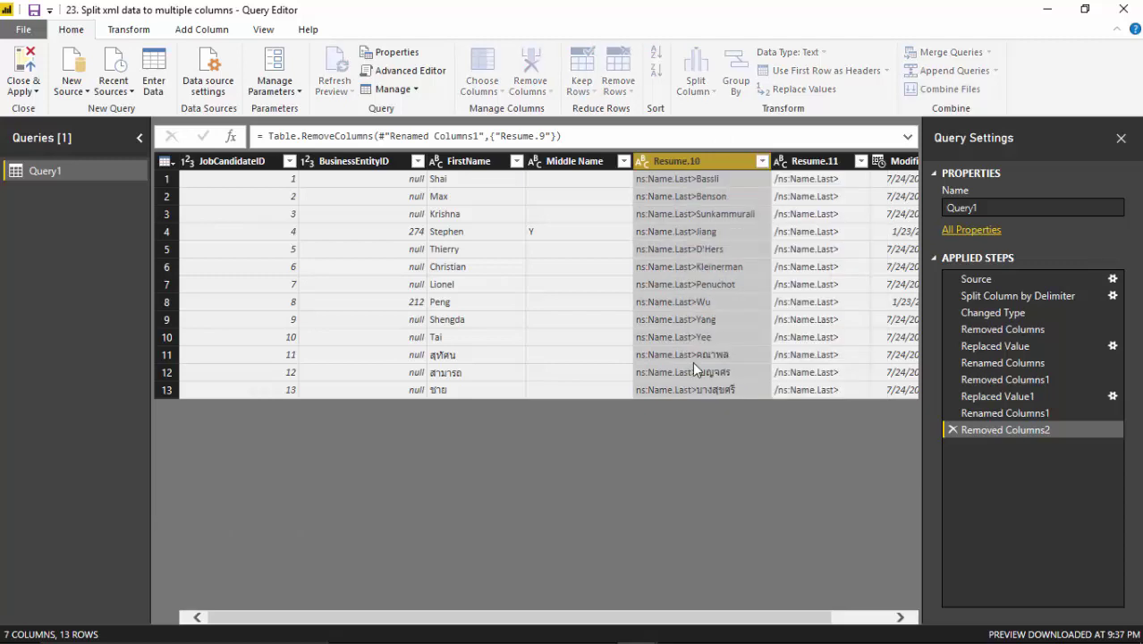
click(416, 300)
key(ctrl+v)
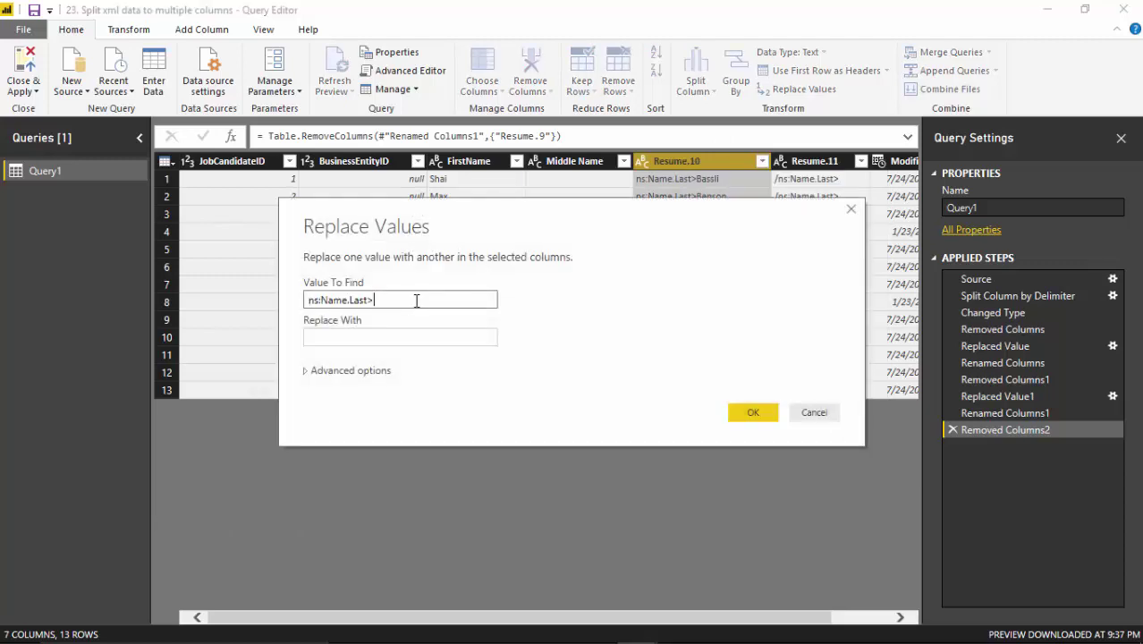
click(754, 414)
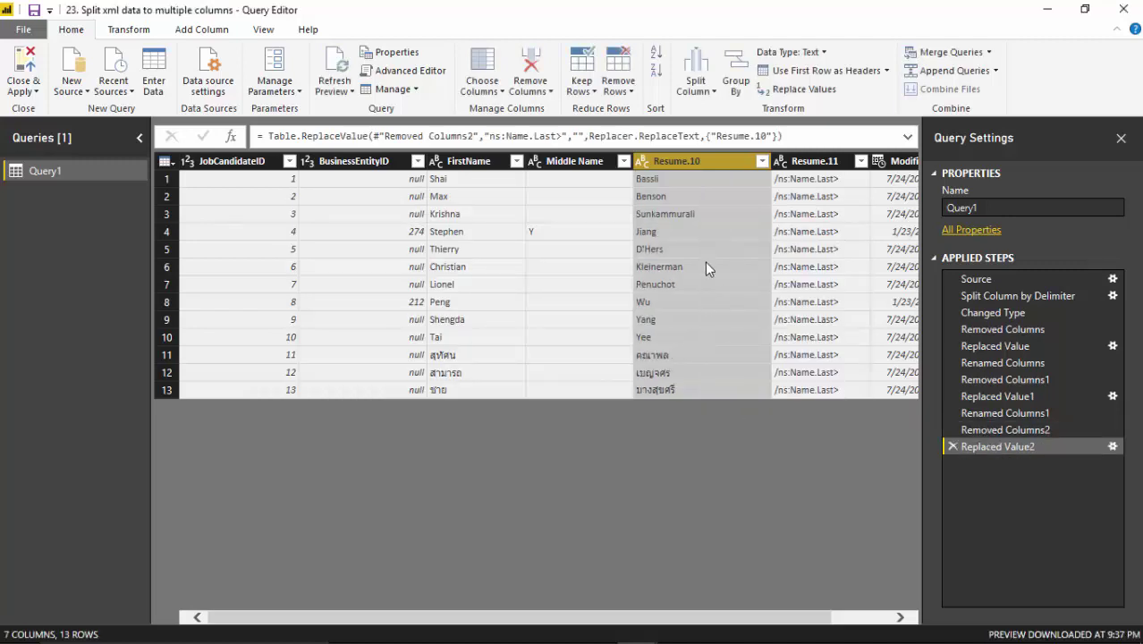
Step: Remove the Resume.11 column and rename Resume.10 to LastName
right_click(817, 167)
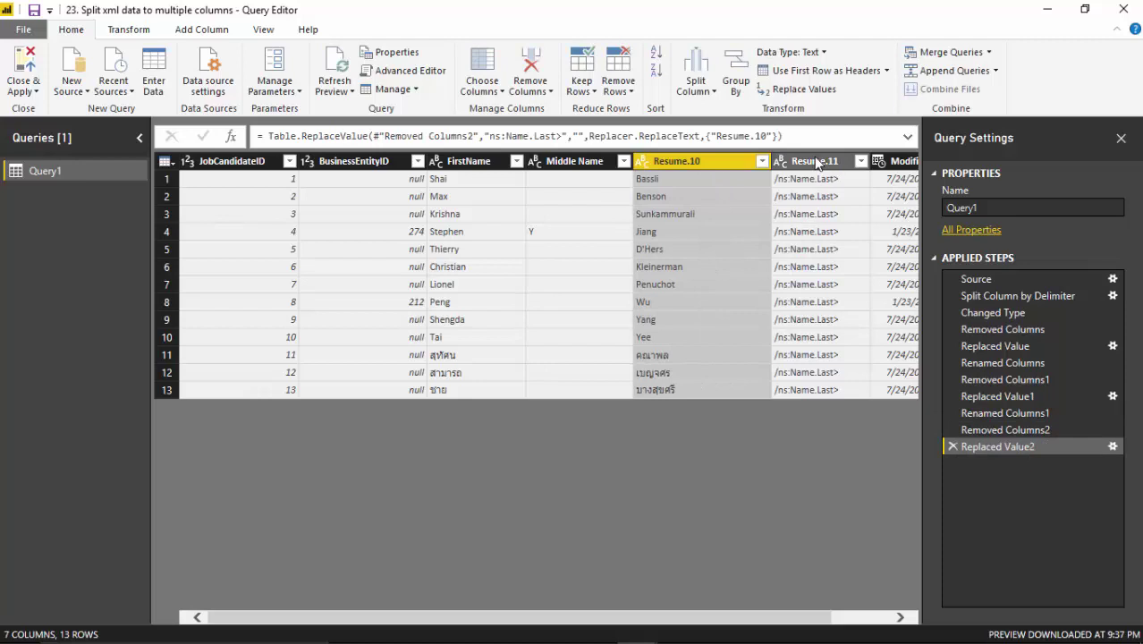
click(847, 190)
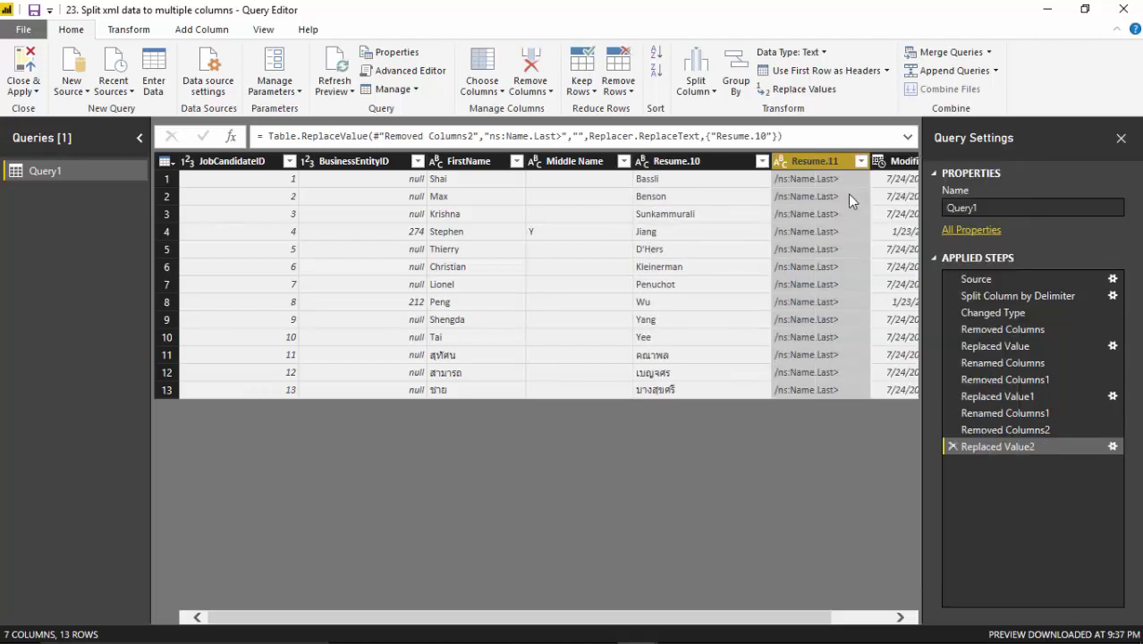
double_click(677, 164)
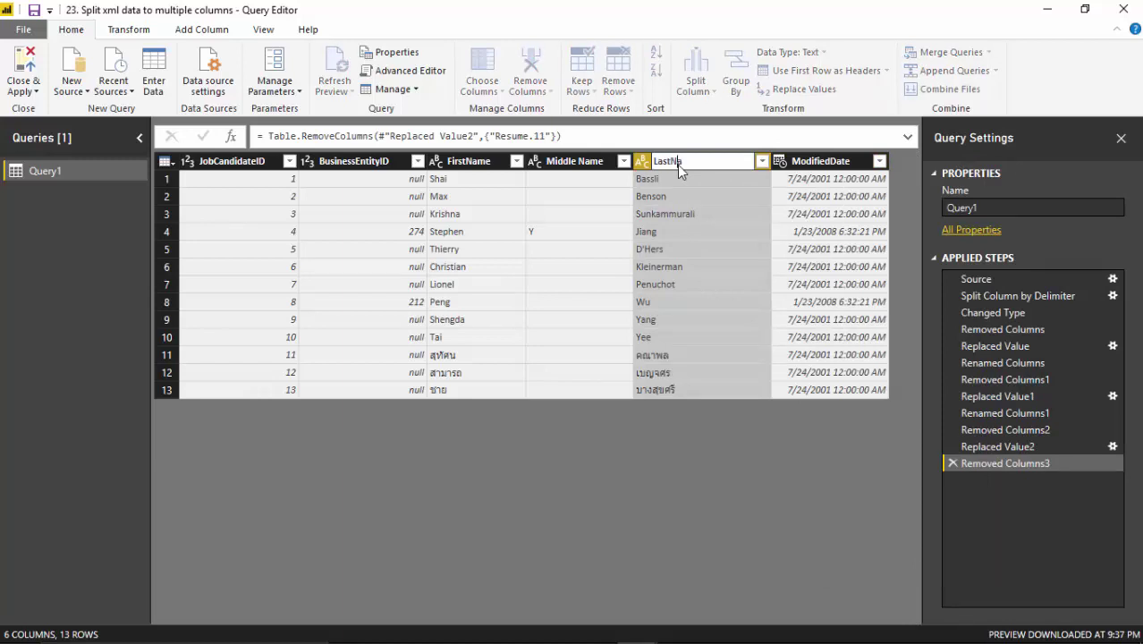
key(Return)
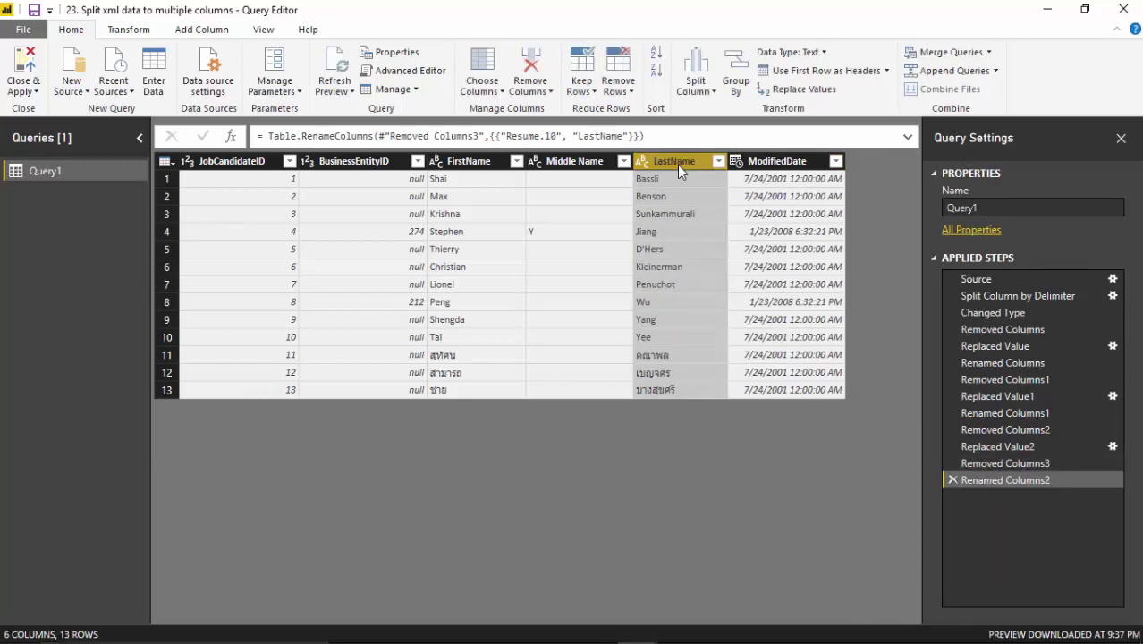
Step: Close & Apply the query so Query1's 13 rows load into the data view
click(23, 71)
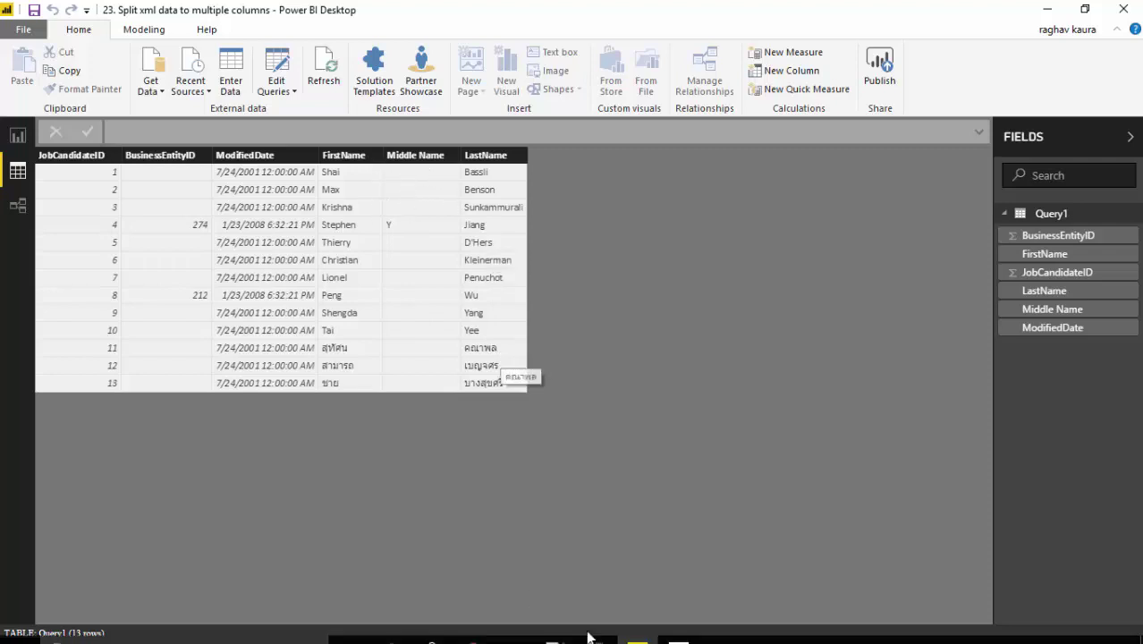
click(596, 627)
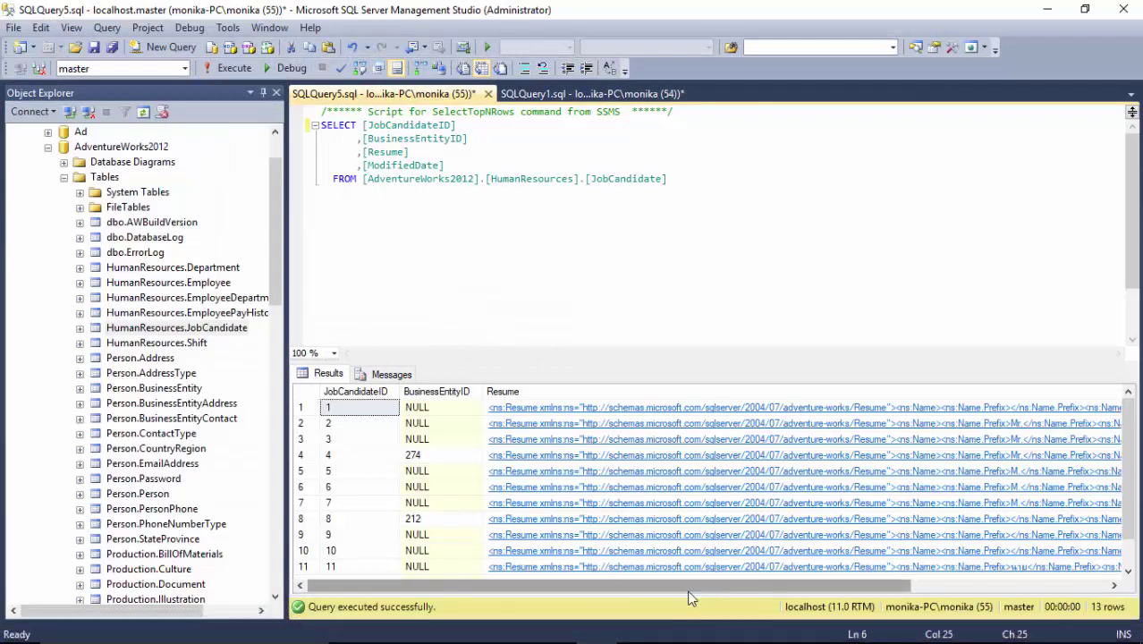
drag(815, 587, 962, 587)
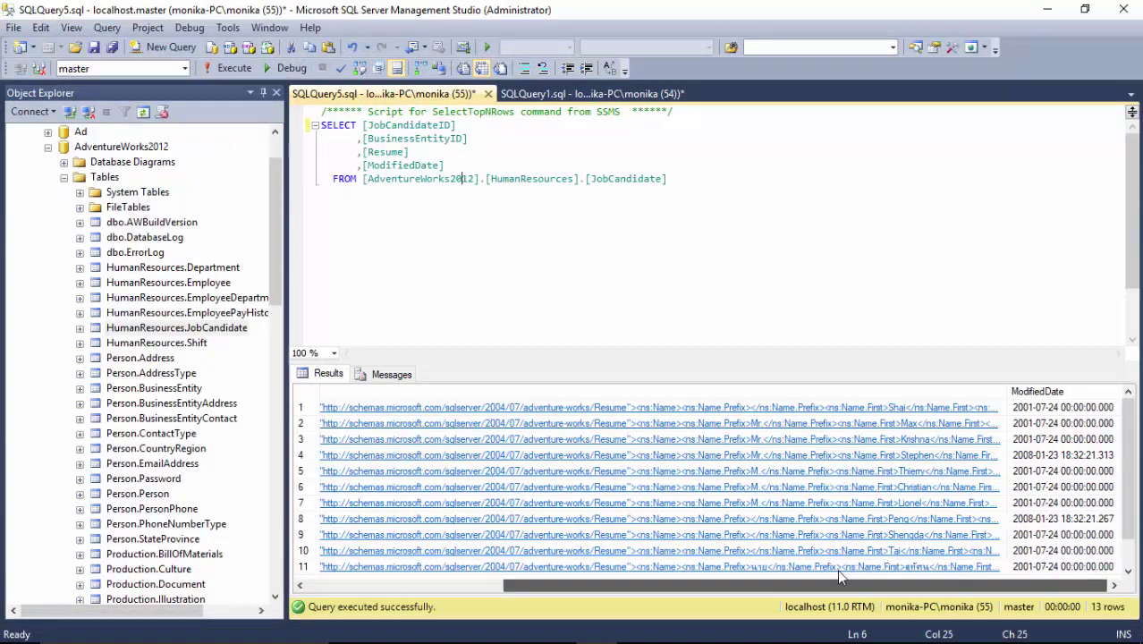
scroll(641, 563, left, 5)
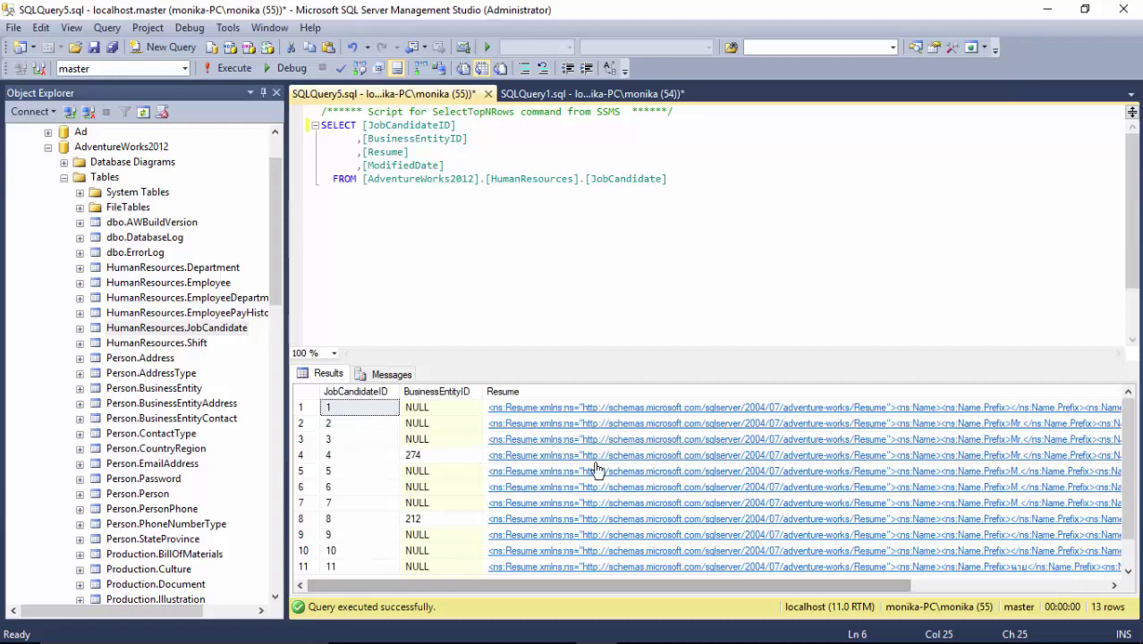
click(1048, 9)
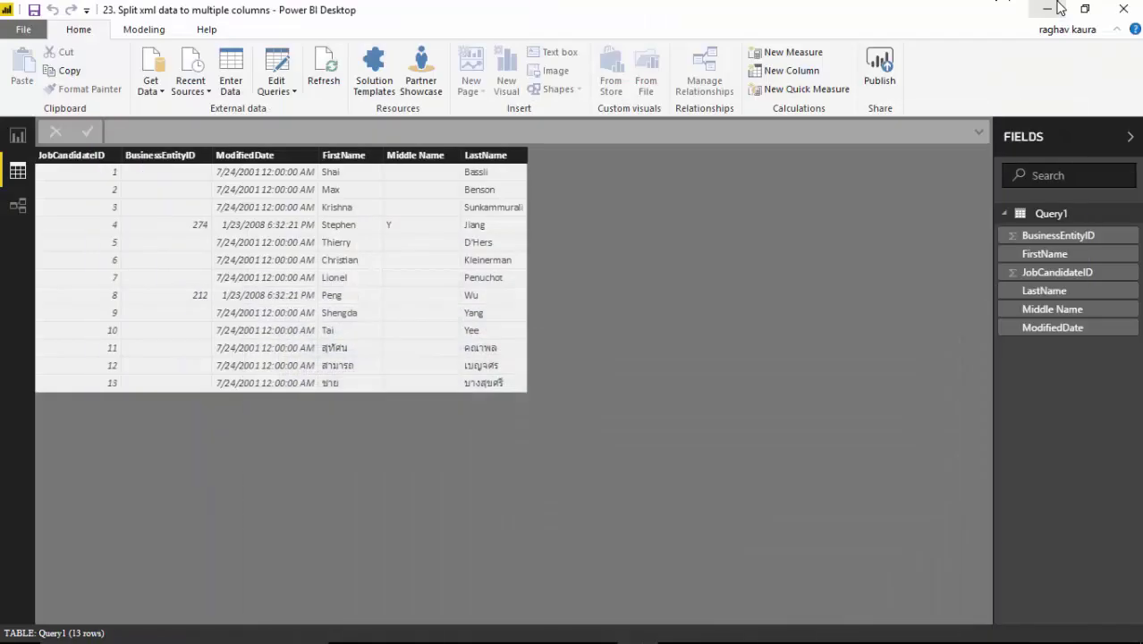